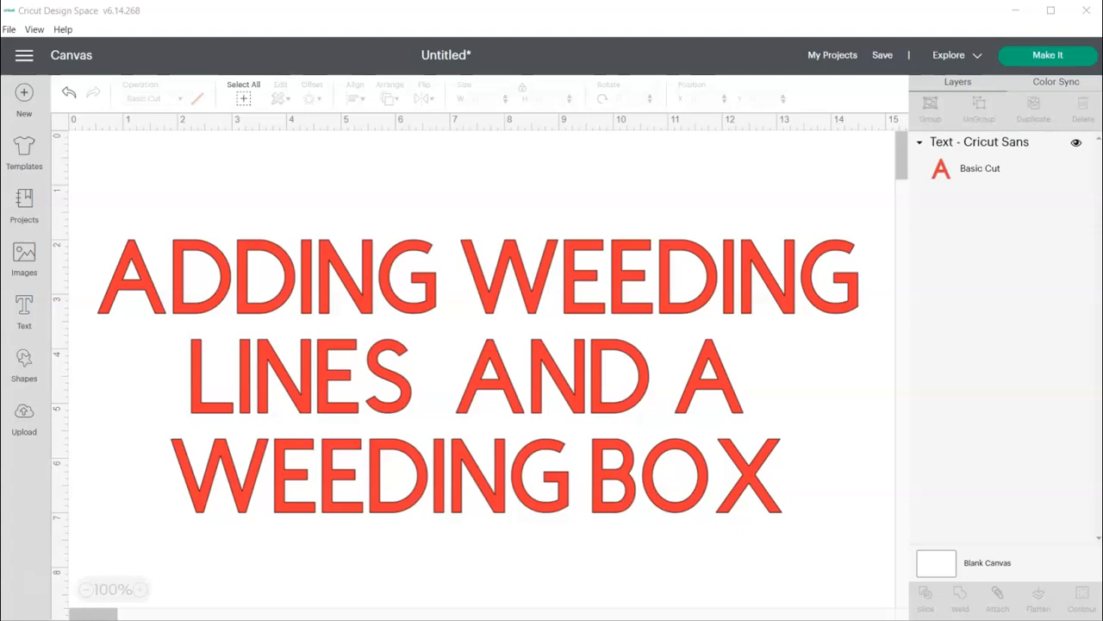
Minimize the title text project window and bring up the layered butterfly project.
left_click(877, 61)
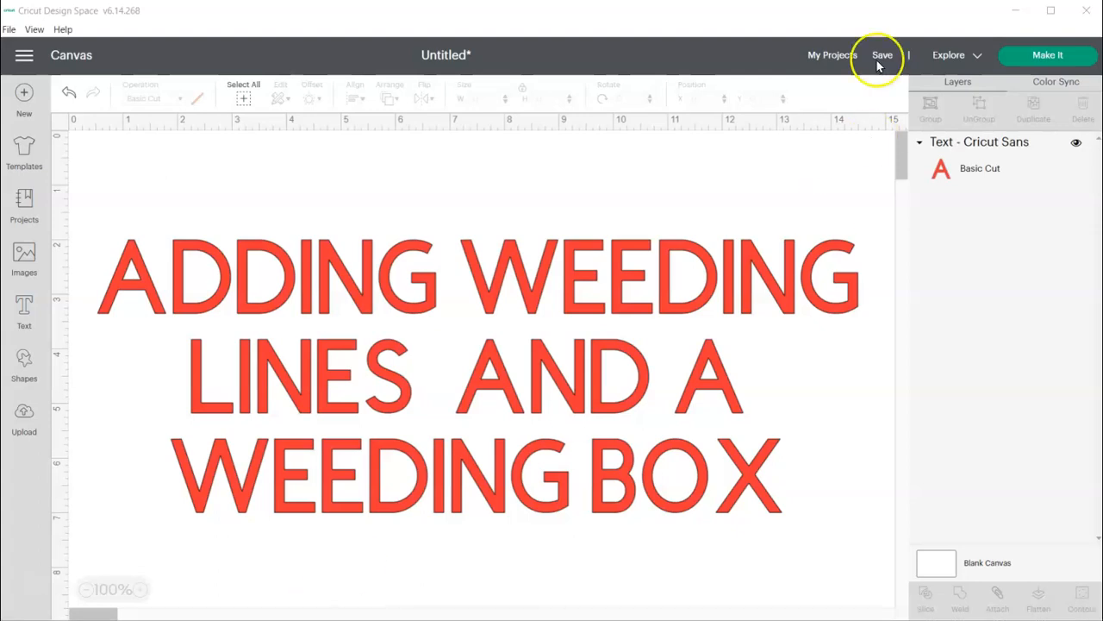
left_click(1018, 11)
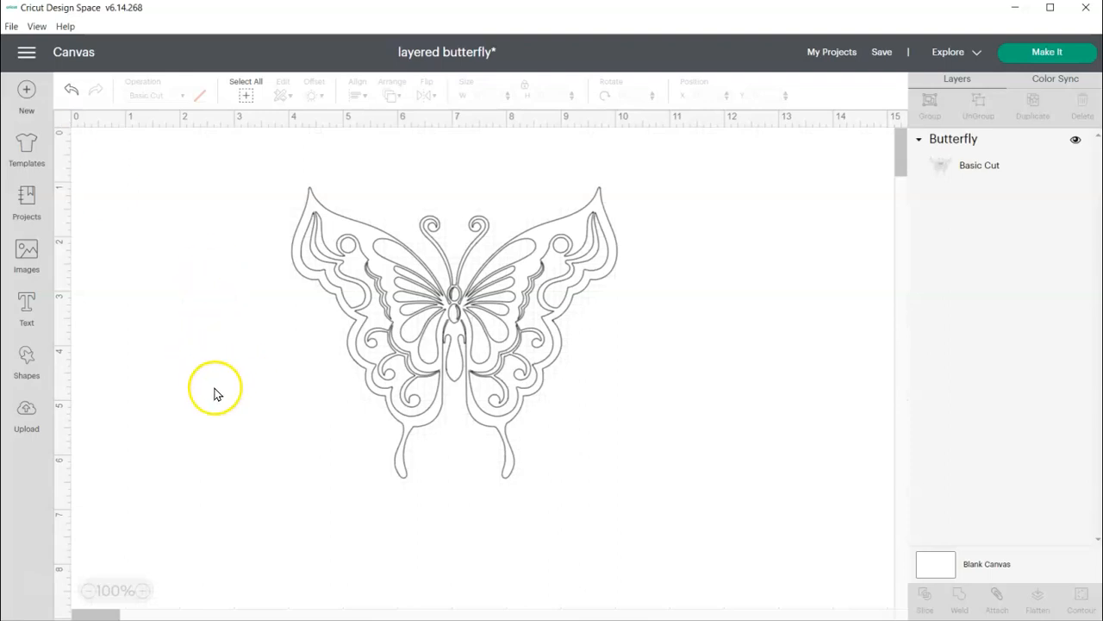
left_click(348, 234)
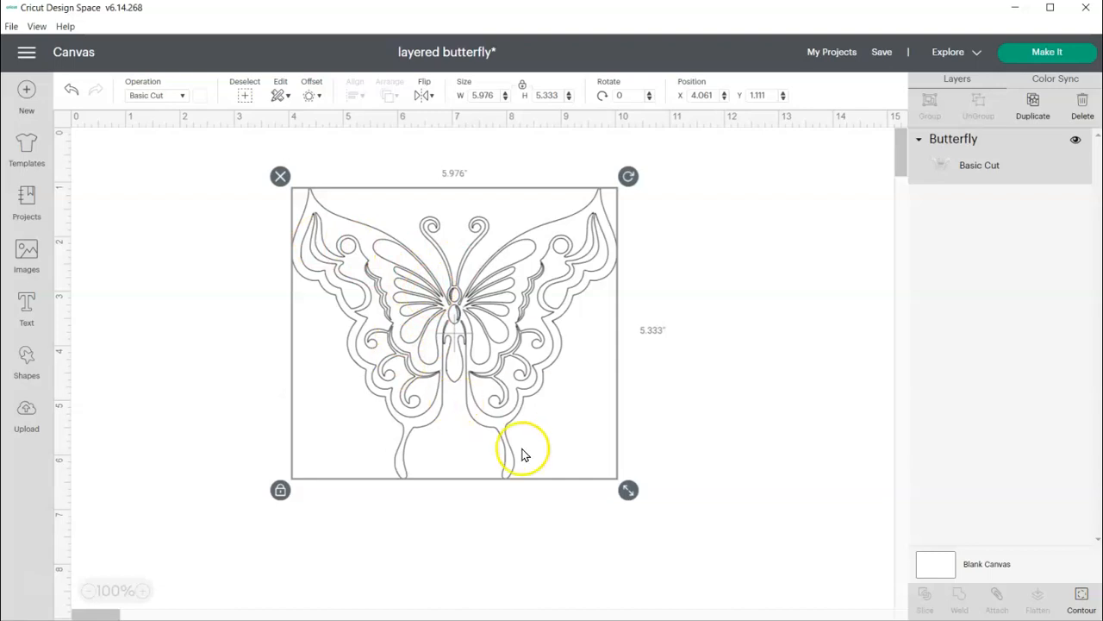
left_click(202, 382)
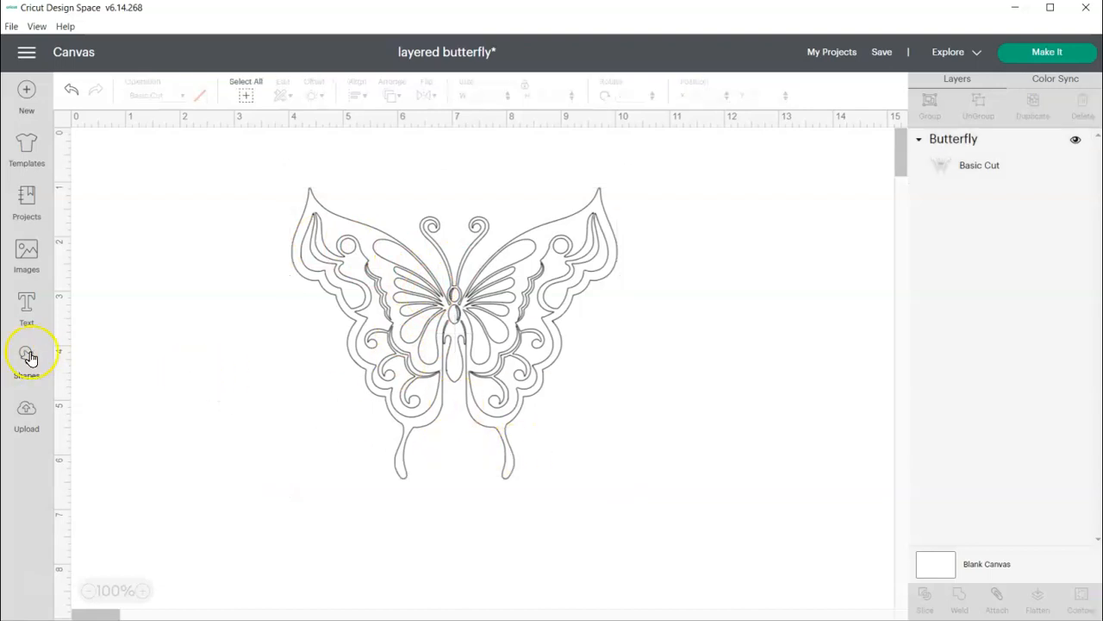
Insert a square shape and send it to the back, behind the butterfly.
left_click(28, 357)
left_click(87, 215)
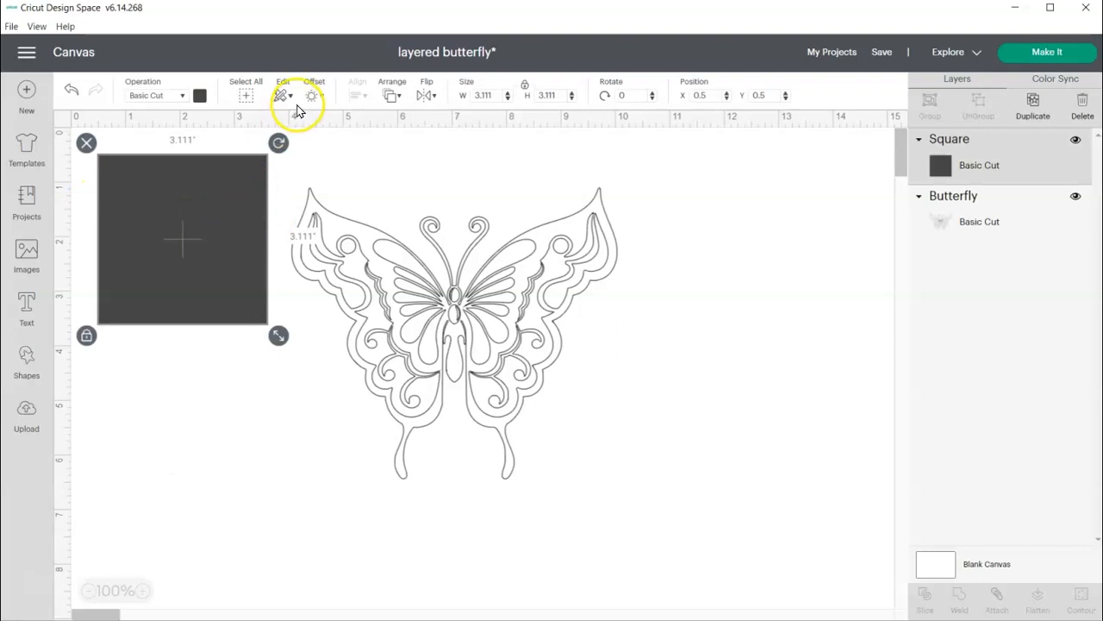
left_click(389, 95)
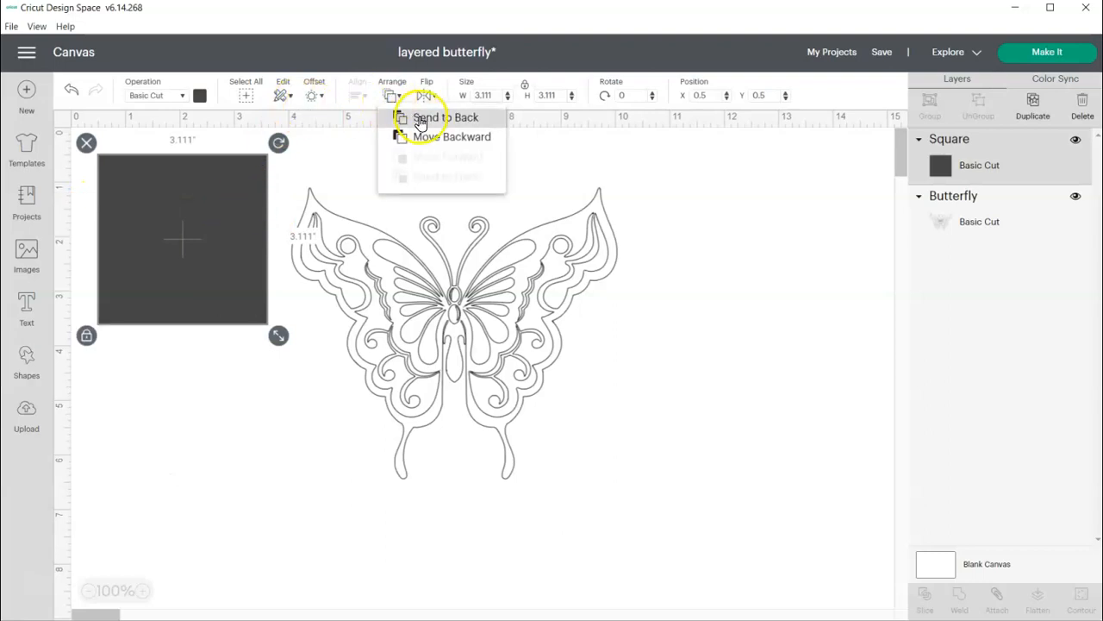
left_click(420, 118)
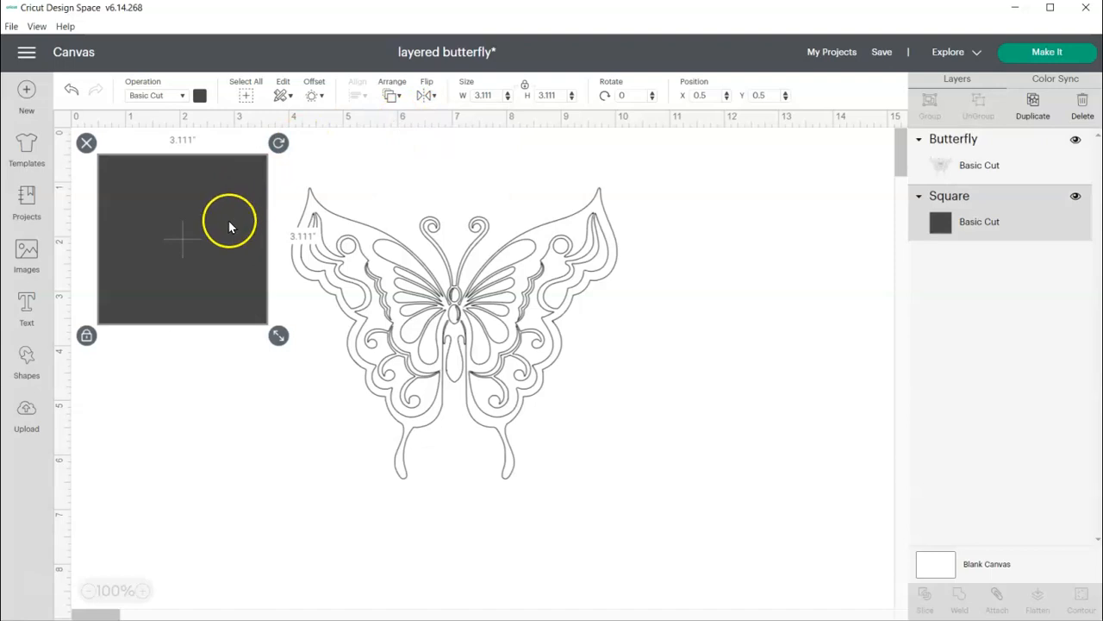
Unlock the square's proportions, place it around the butterfly and stretch it to about 6.33 by 5.64 inches as a weeding box.
left_click(81, 339)
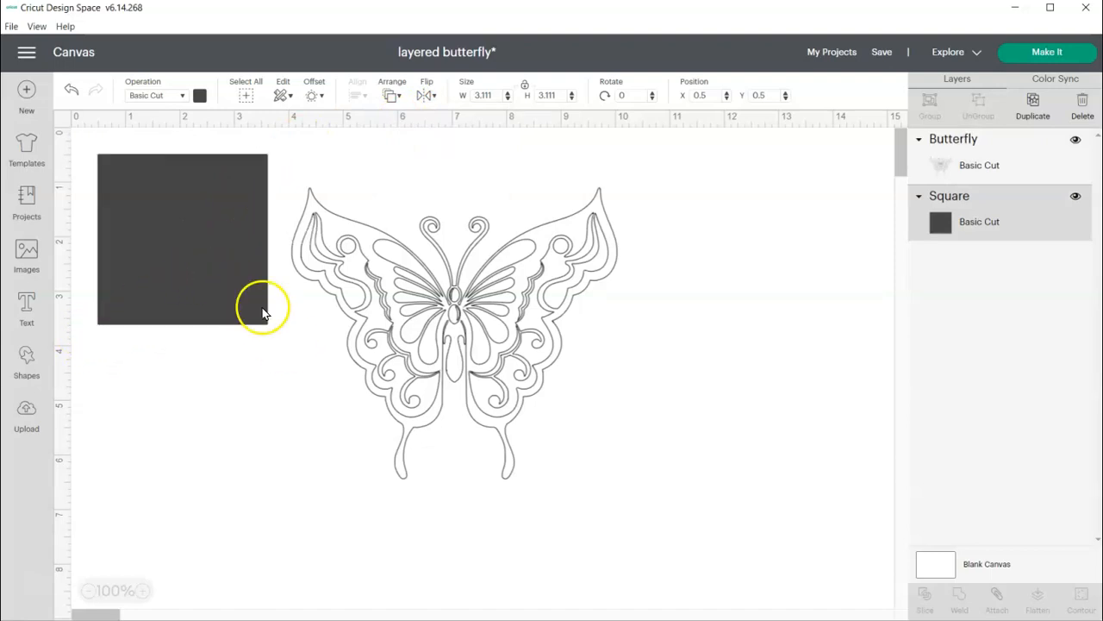
left_click_drag(234, 302, 419, 319)
left_click_drag(458, 366, 634, 501)
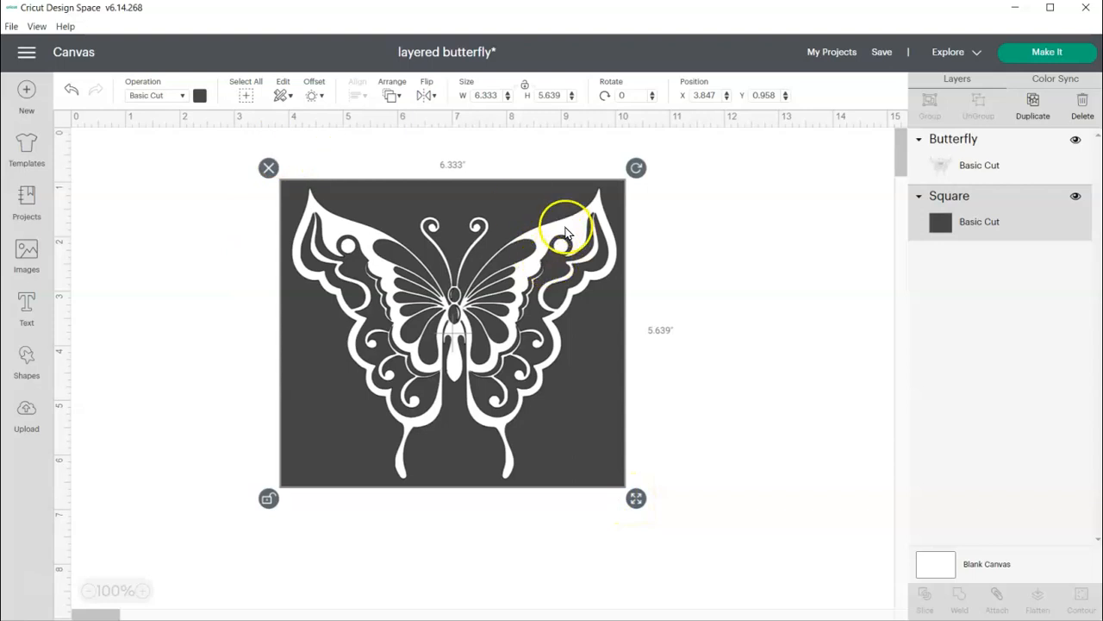
Set the weeding box's material color to white and deselect it.
left_click(200, 97)
left_click(212, 237)
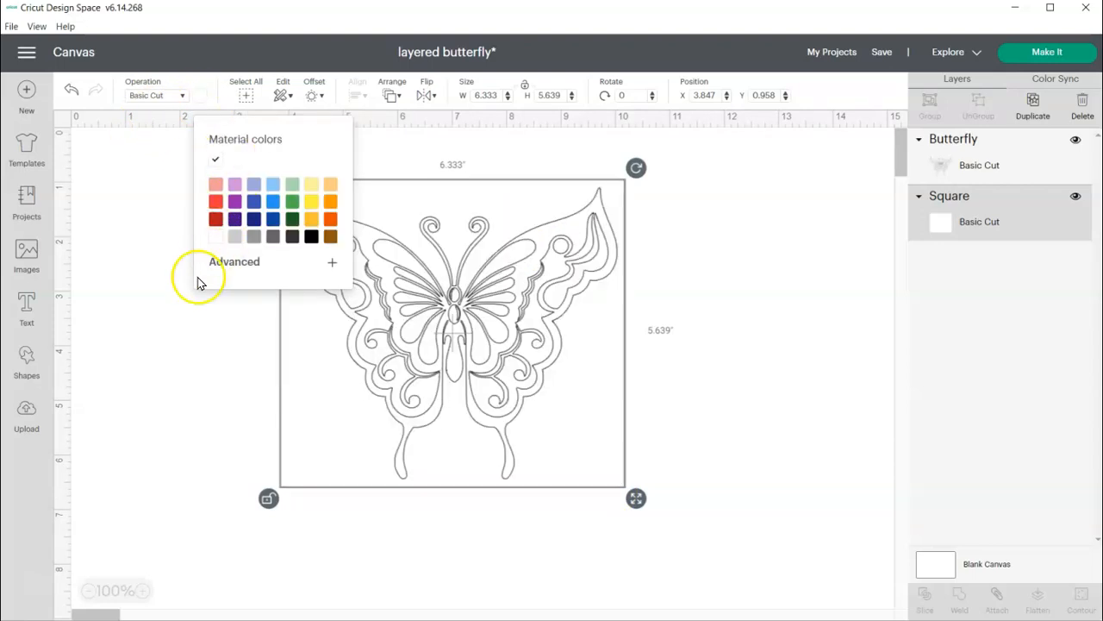
left_click(204, 392)
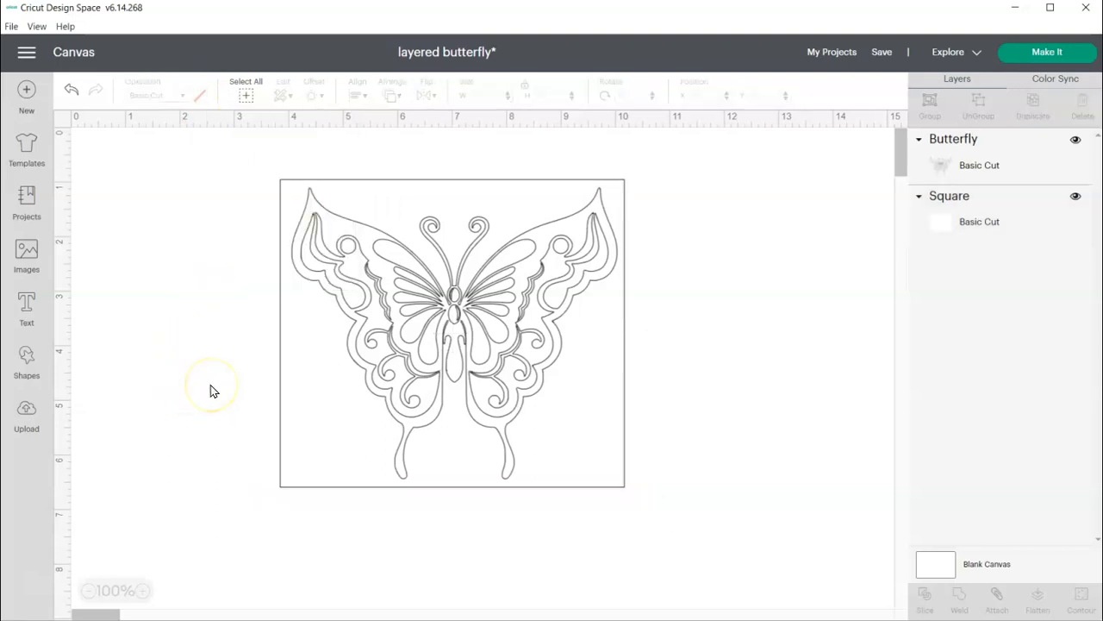
left_click(101, 439)
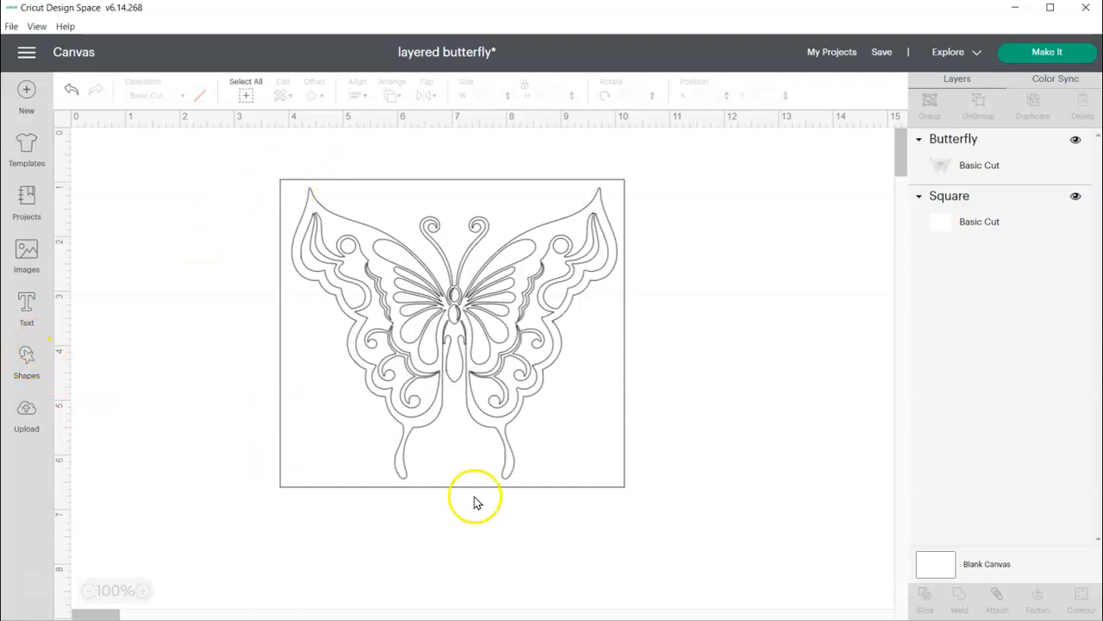
Attach the butterfly and its box together, preview them on the cutting mat and return to the canvas.
left_click_drag(650, 509, 442, 363)
left_click(996, 599)
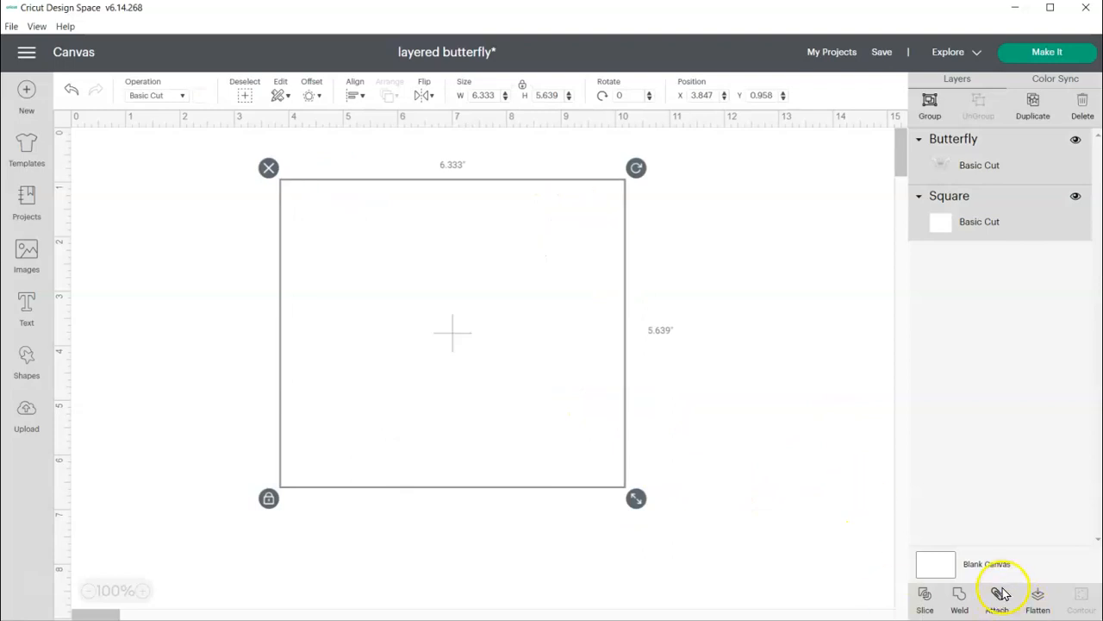
left_click(1028, 53)
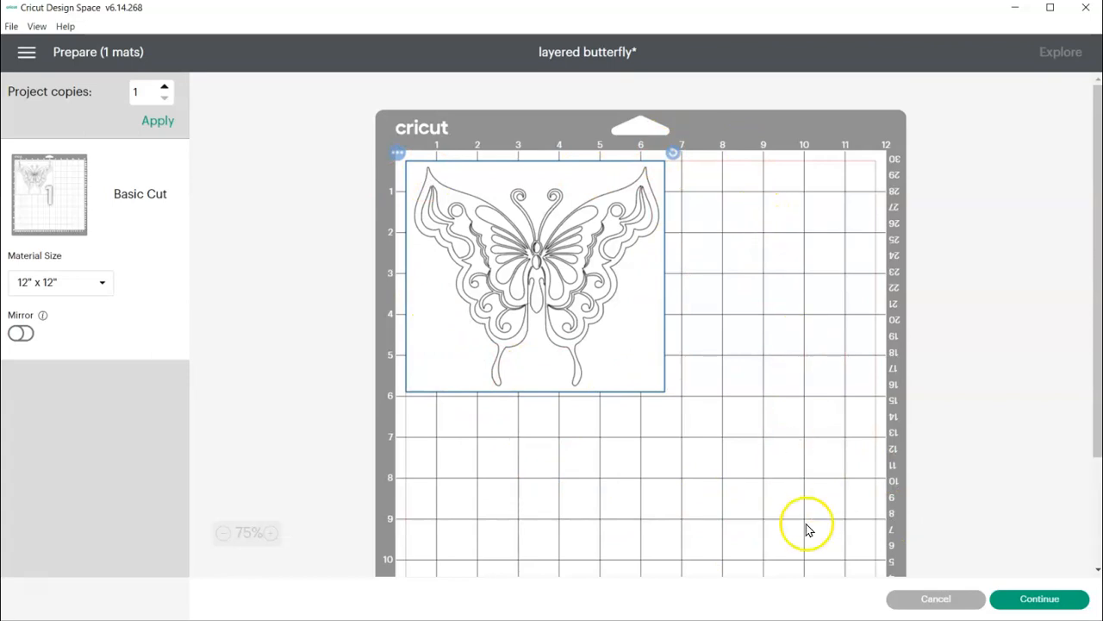
left_click(948, 601)
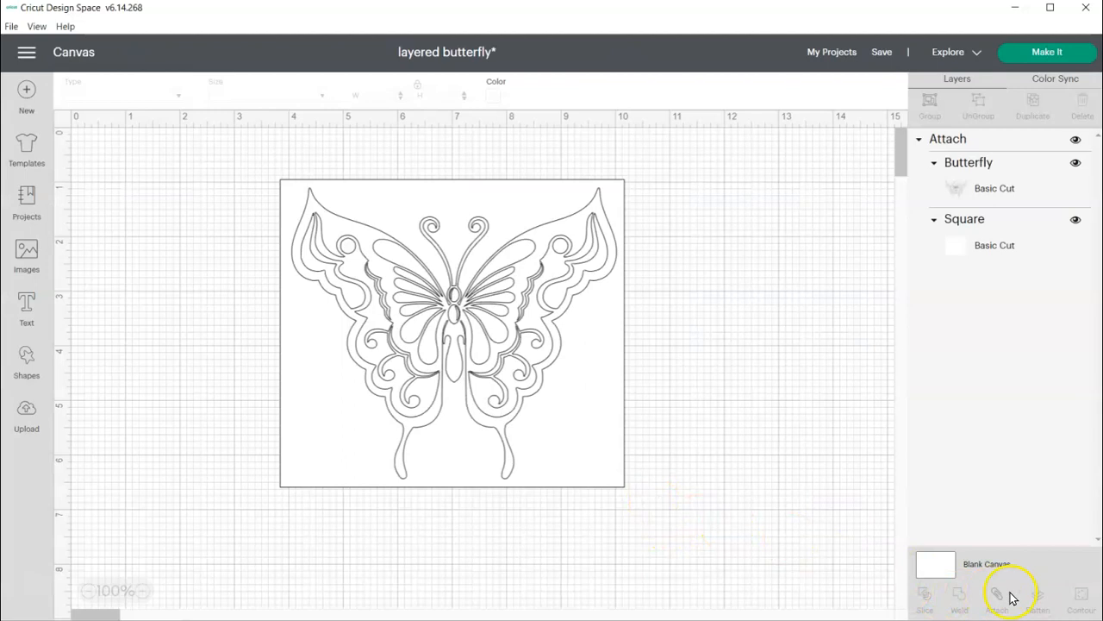
Detach the butterfly from the surrounding box and turn off the canvas grid.
left_click(572, 438)
left_click(997, 597)
left_click(419, 505)
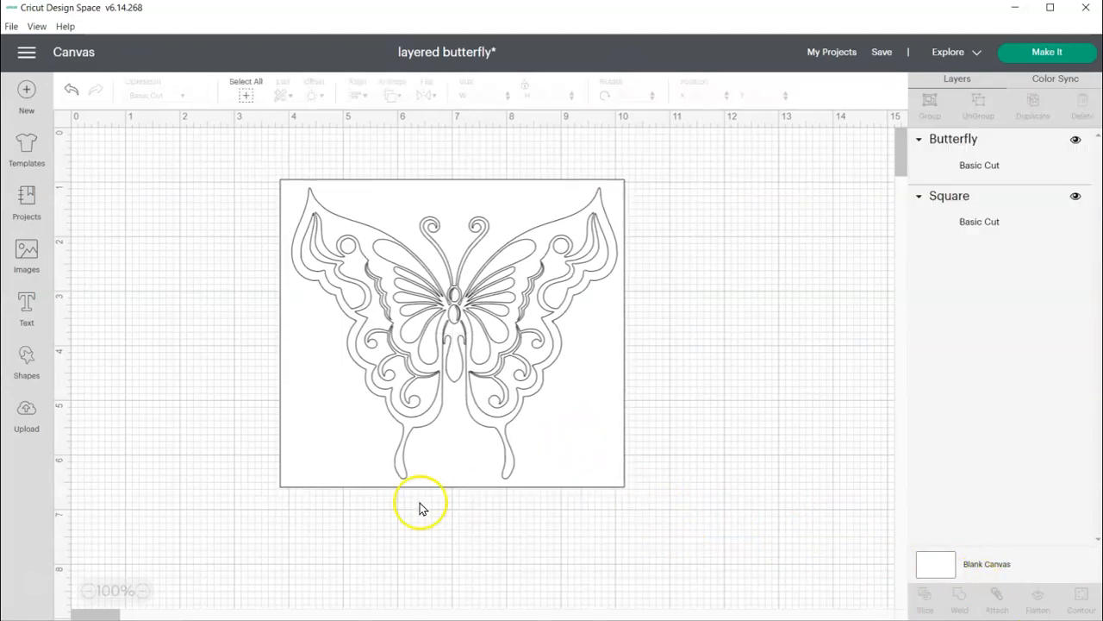
left_click(60, 118)
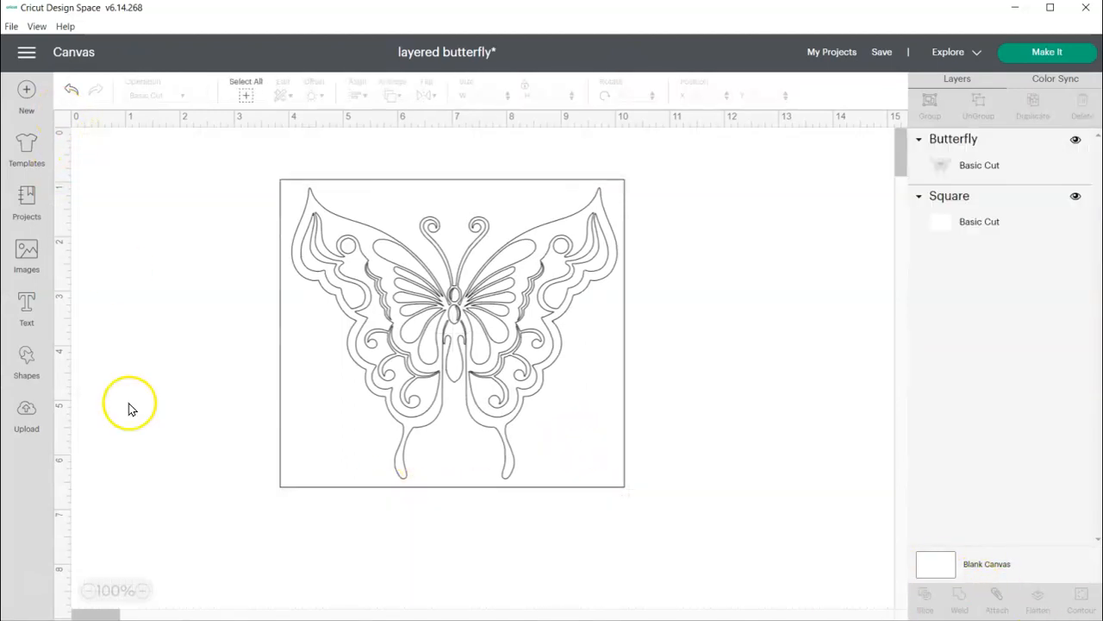
Insert two score lines on the canvas as weeding lines.
left_click(24, 361)
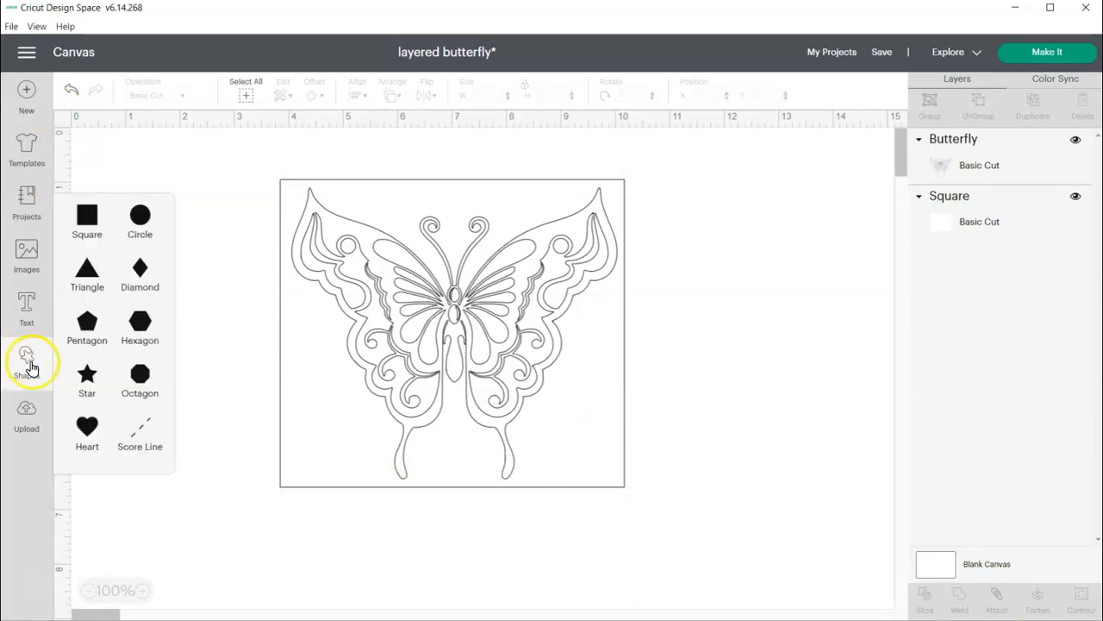
left_click(141, 428)
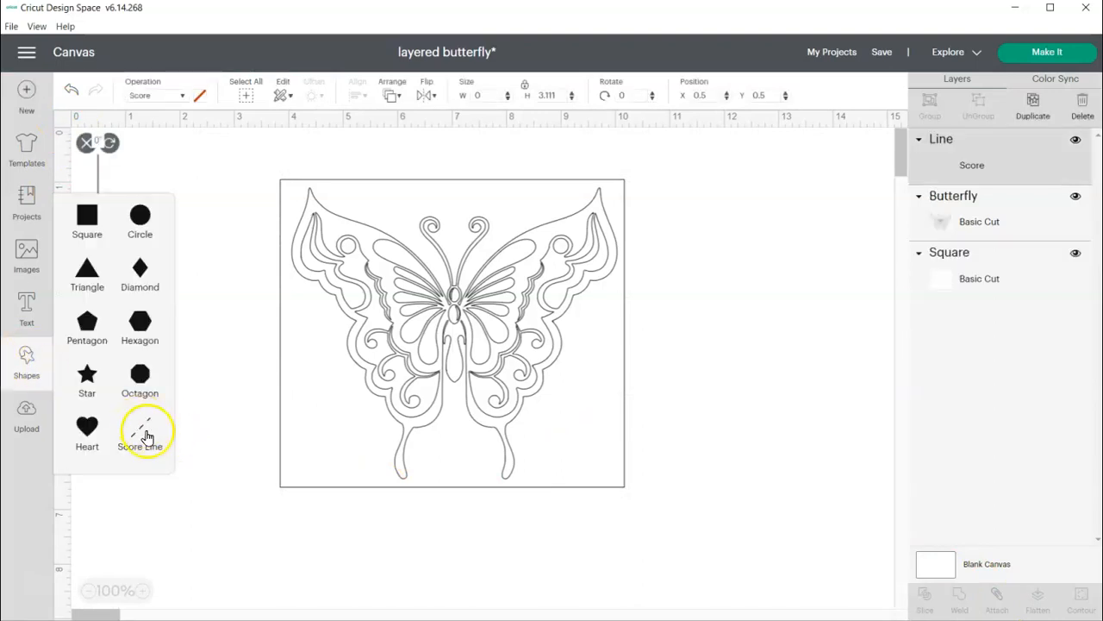
left_click(141, 426)
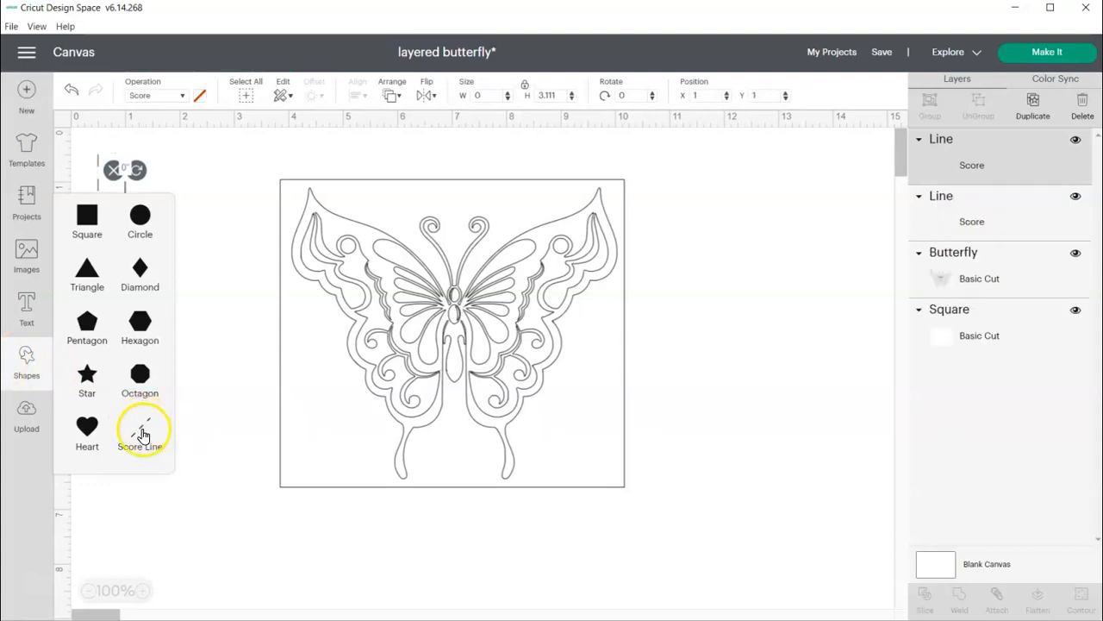
left_click(205, 338)
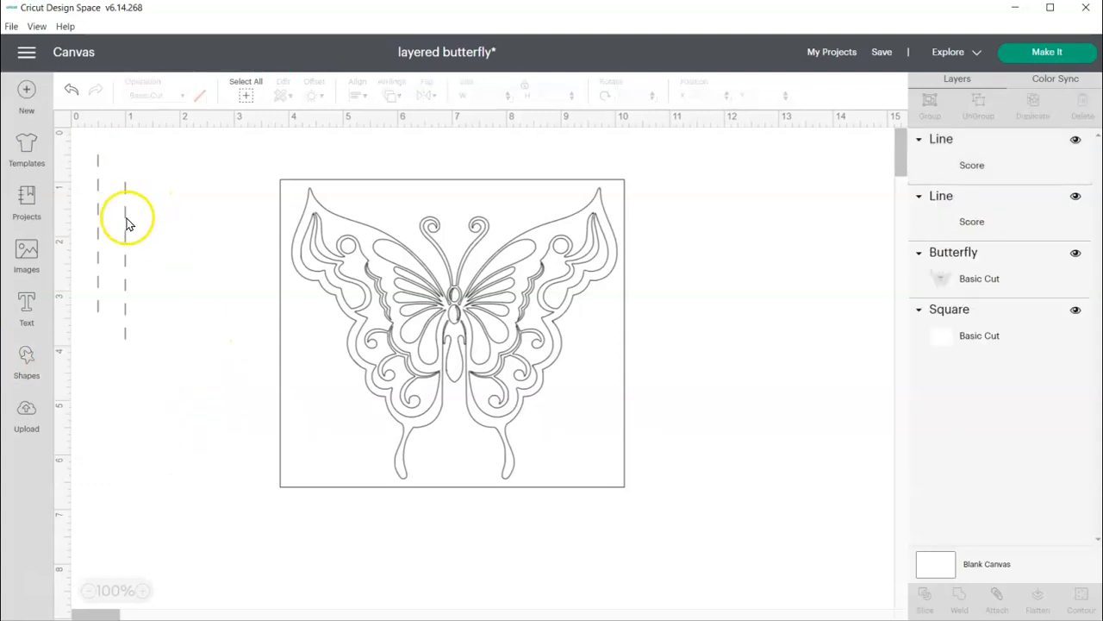
Change the operation of both score lines to Basic Cut.
left_click_drag(148, 362, 79, 159)
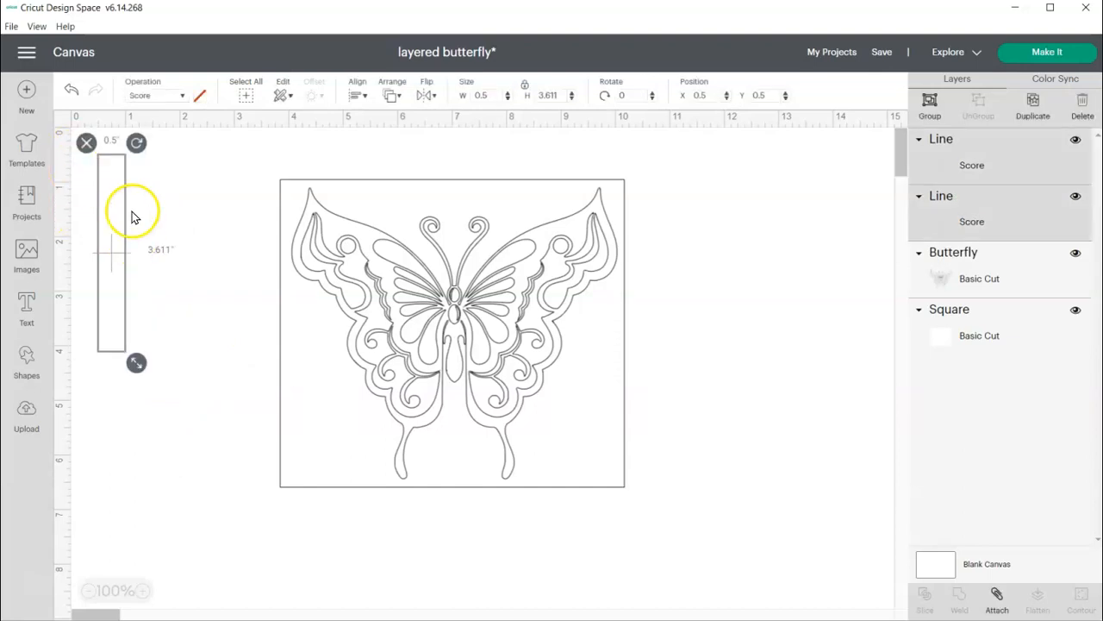
left_click(152, 96)
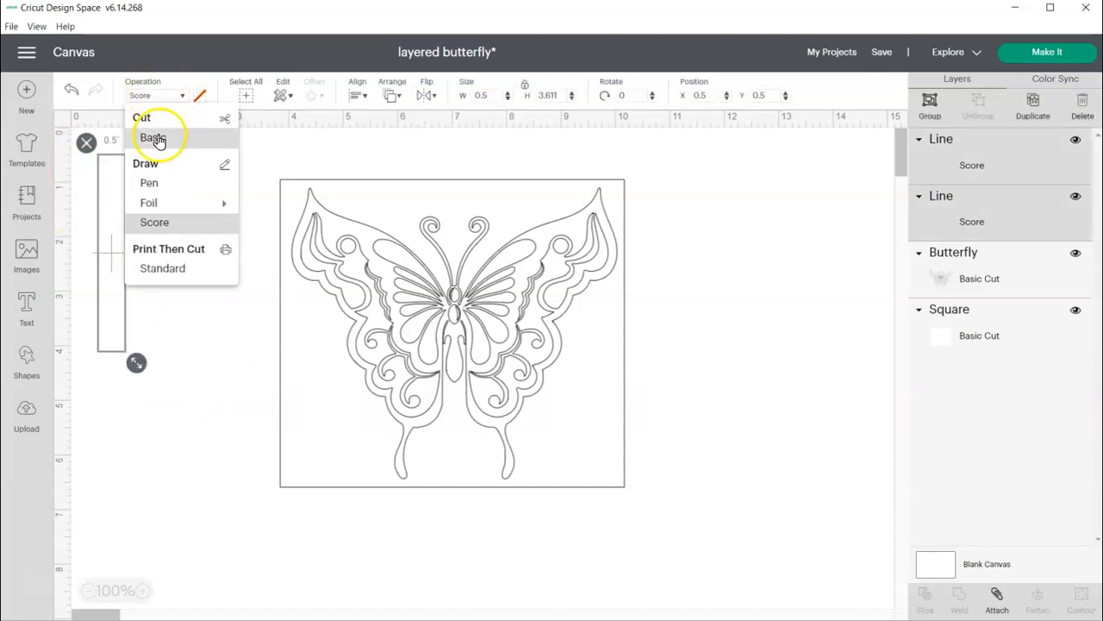
left_click(175, 138)
left_click(185, 247)
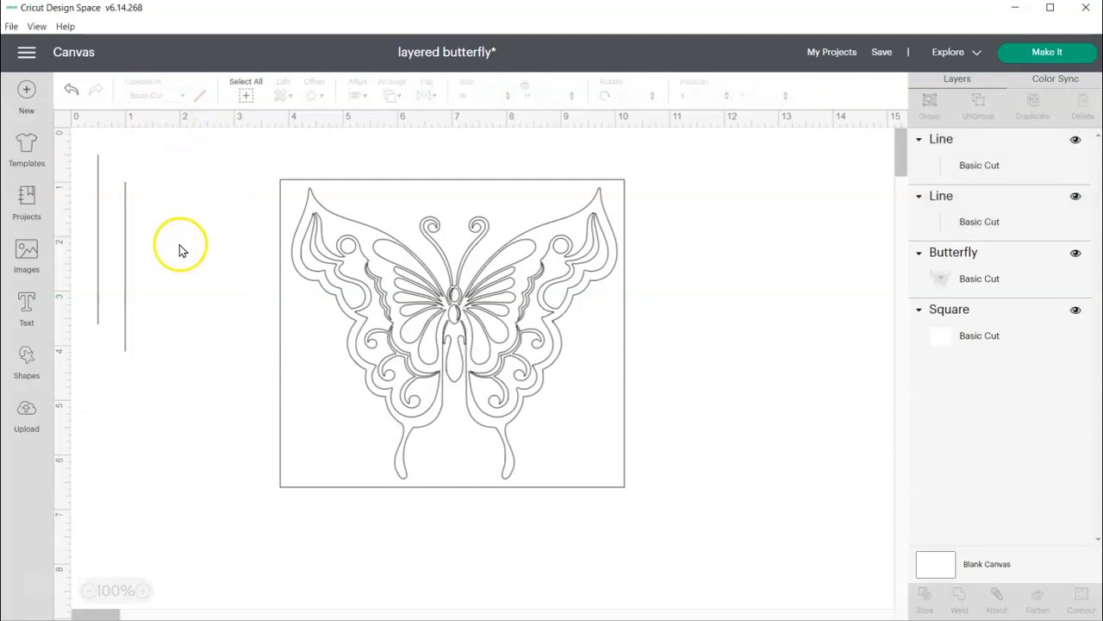
Place one line vertically below the butterfly's left wing and lengthen it to about 3.53 inches so it meets the box's lower edge.
left_click(97, 235)
left_click_drag(98, 216, 191, 273)
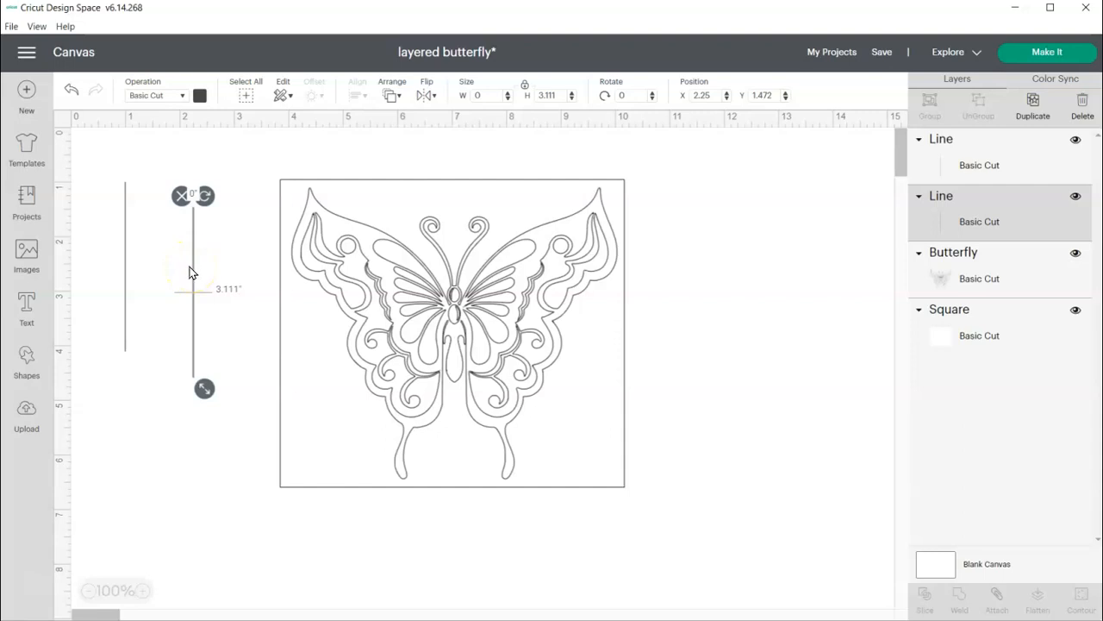
left_click_drag(190, 272, 333, 354)
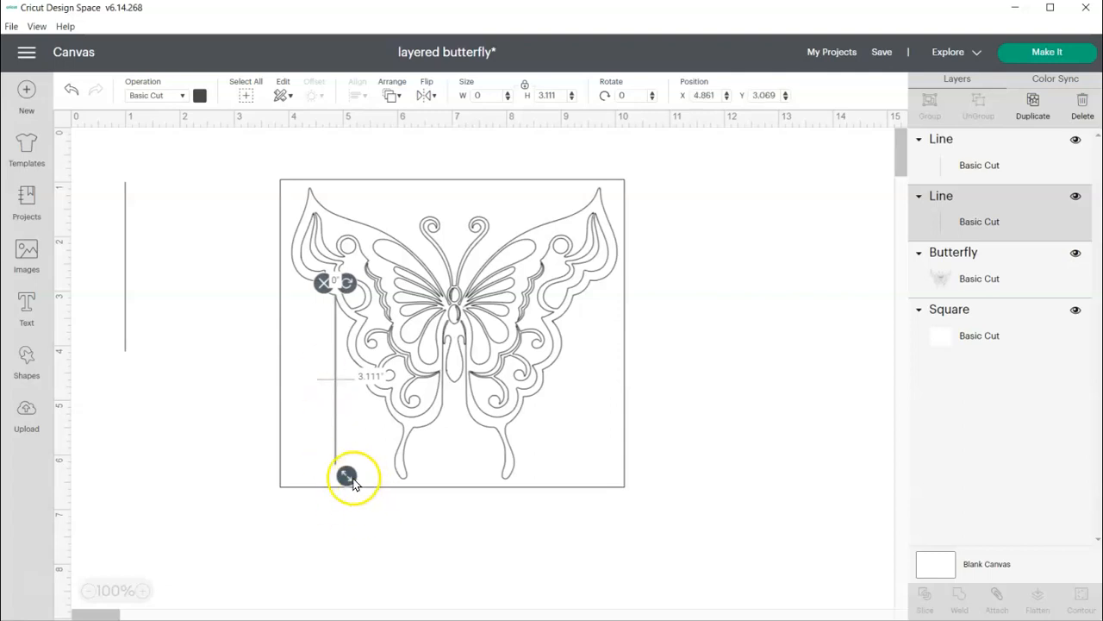
left_click_drag(347, 476, 351, 503)
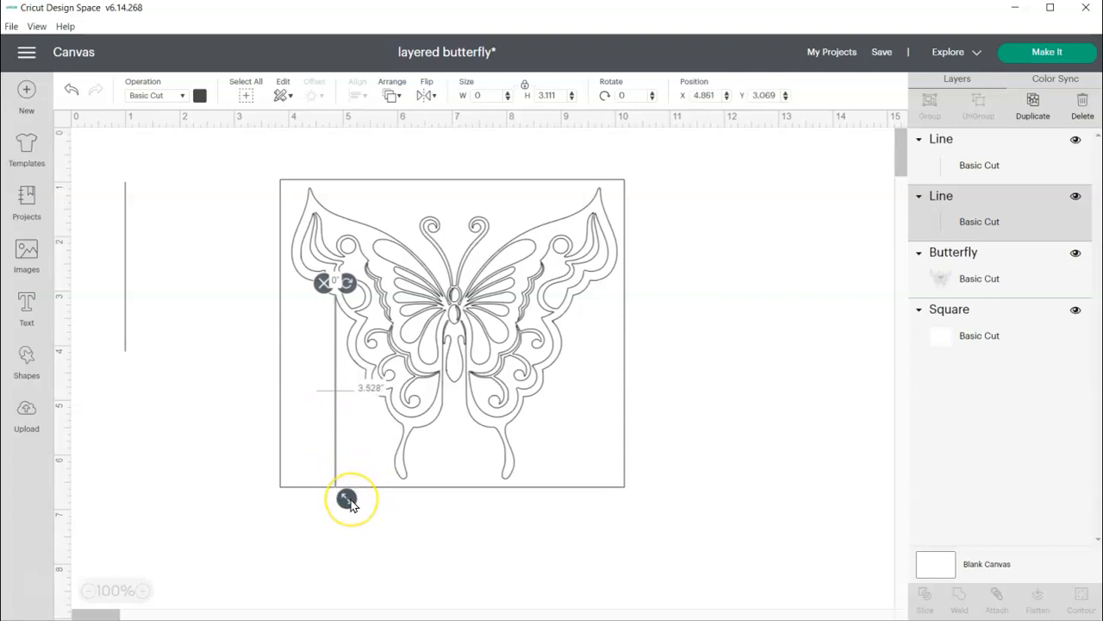
Move the remaining loose line slightly lower beside the box and duplicate it twice.
left_click(123, 325)
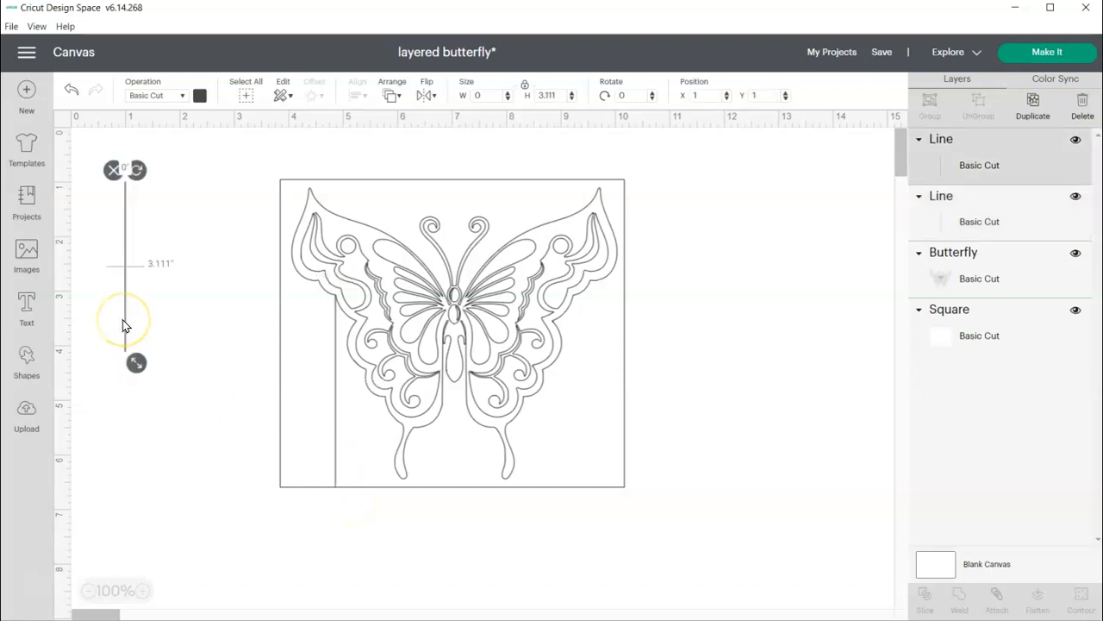
left_click_drag(125, 326, 132, 369)
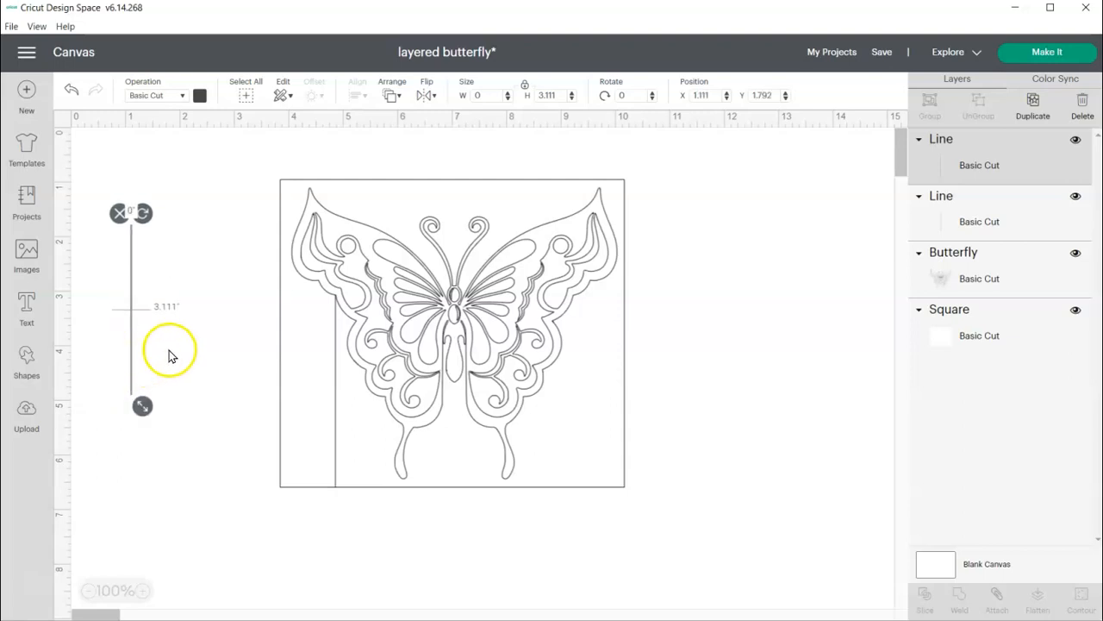
left_click(1034, 106)
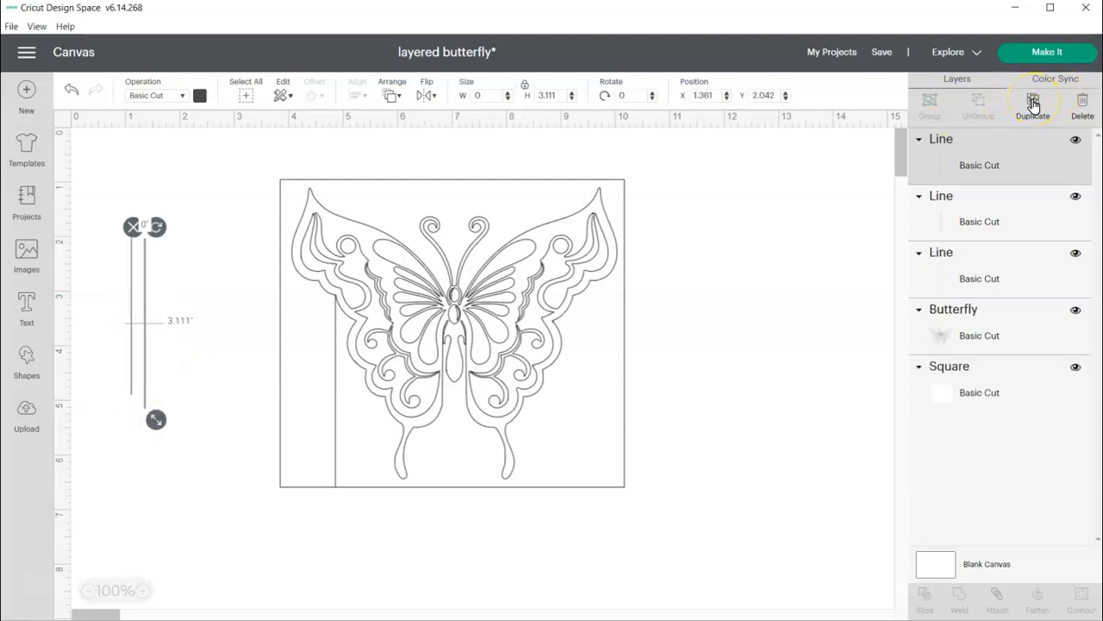
left_click(1033, 106)
Turn one duplicated line nearly horizontal, about 1.39 inches long, and place it between the left wing and the box's left edge.
left_click_drag(171, 436, 332, 322)
left_click_drag(259, 333, 268, 336)
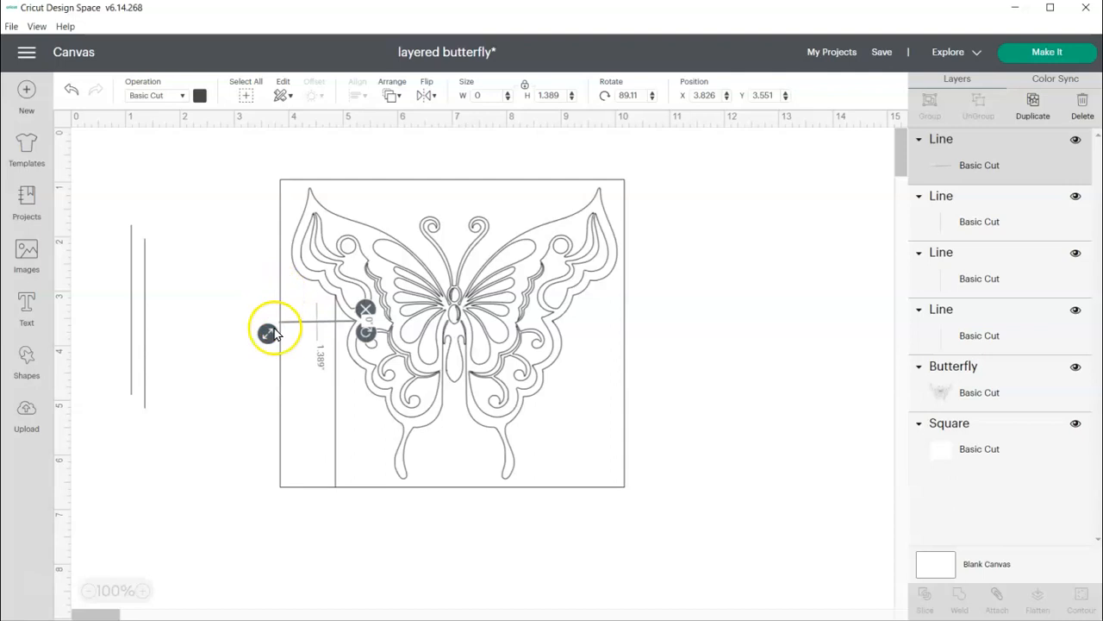
left_click(215, 448)
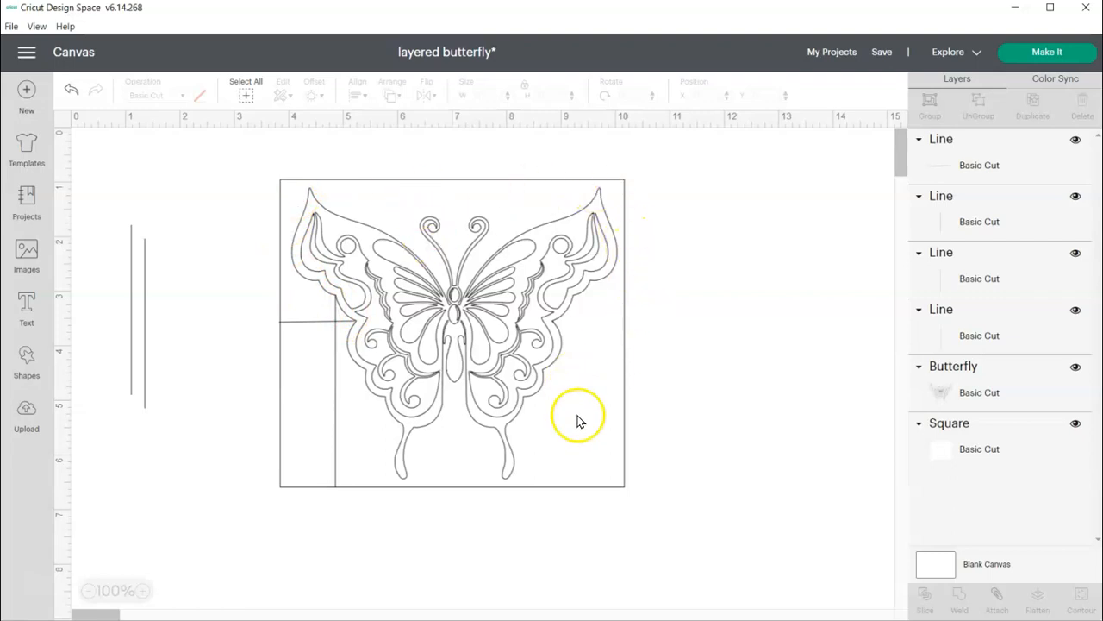
left_click(144, 351)
left_click_drag(151, 421, 223, 427)
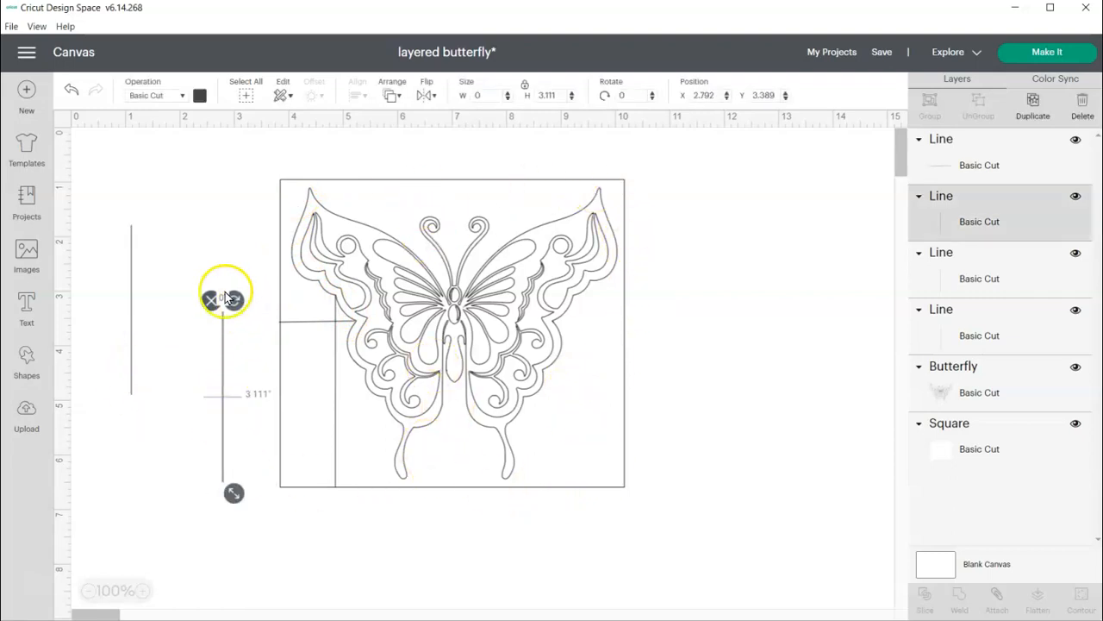
left_click_drag(222, 298, 289, 404)
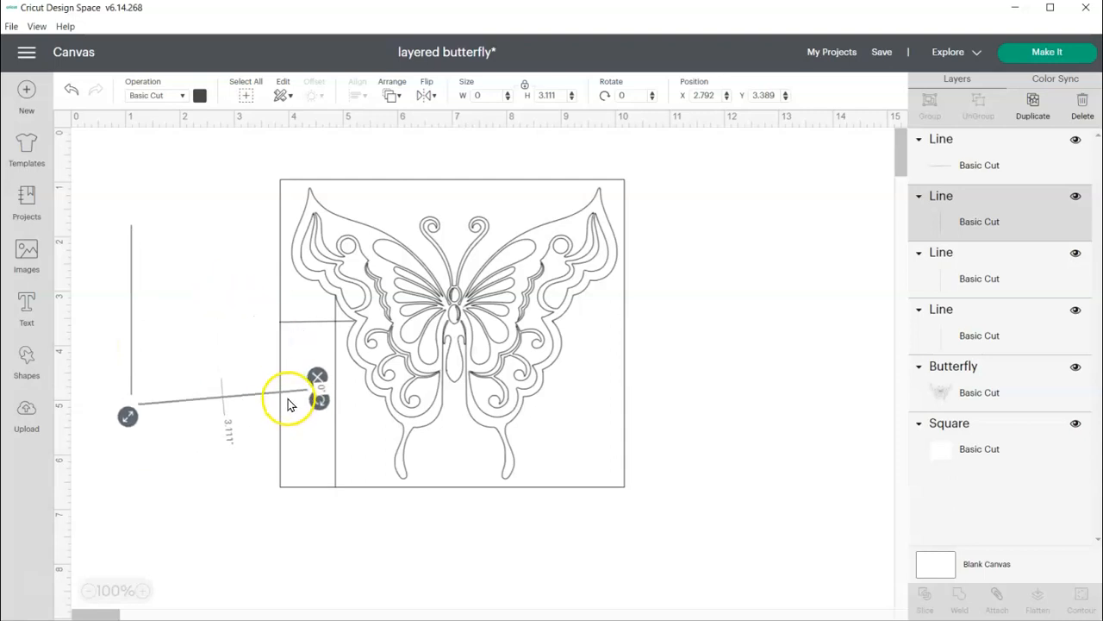
left_click(244, 401)
left_click_drag(403, 414, 403, 414)
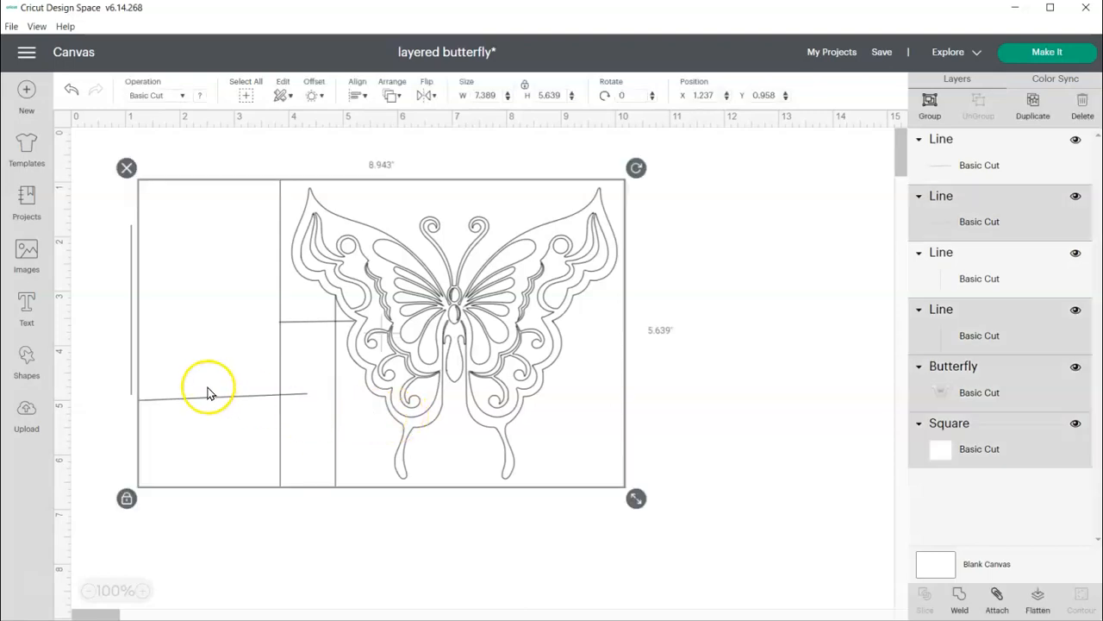
left_click(216, 399)
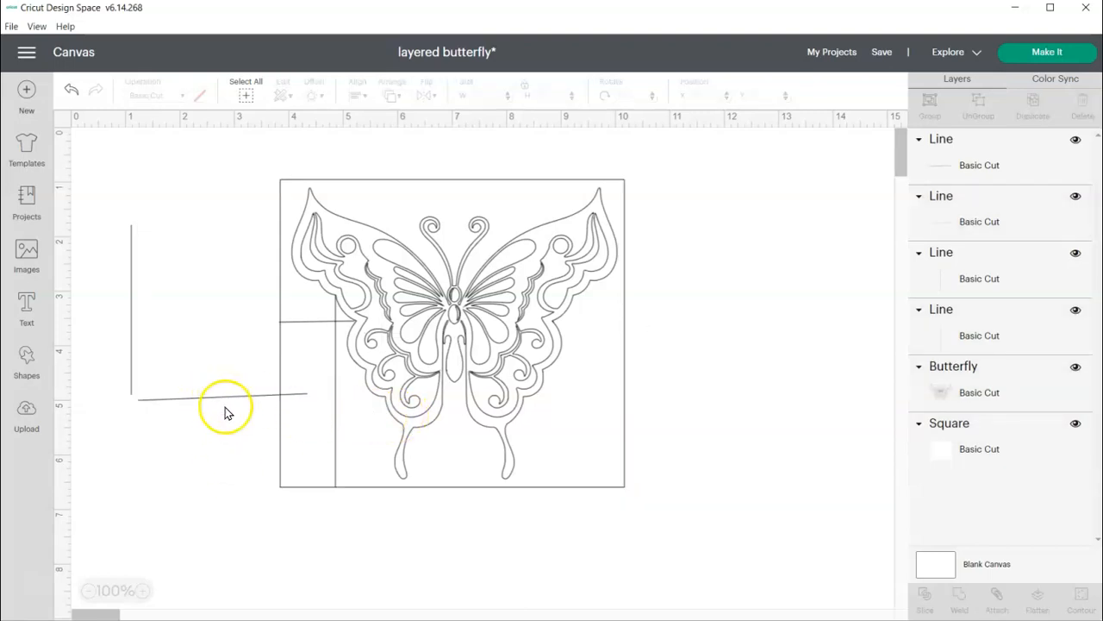
left_click(1031, 169)
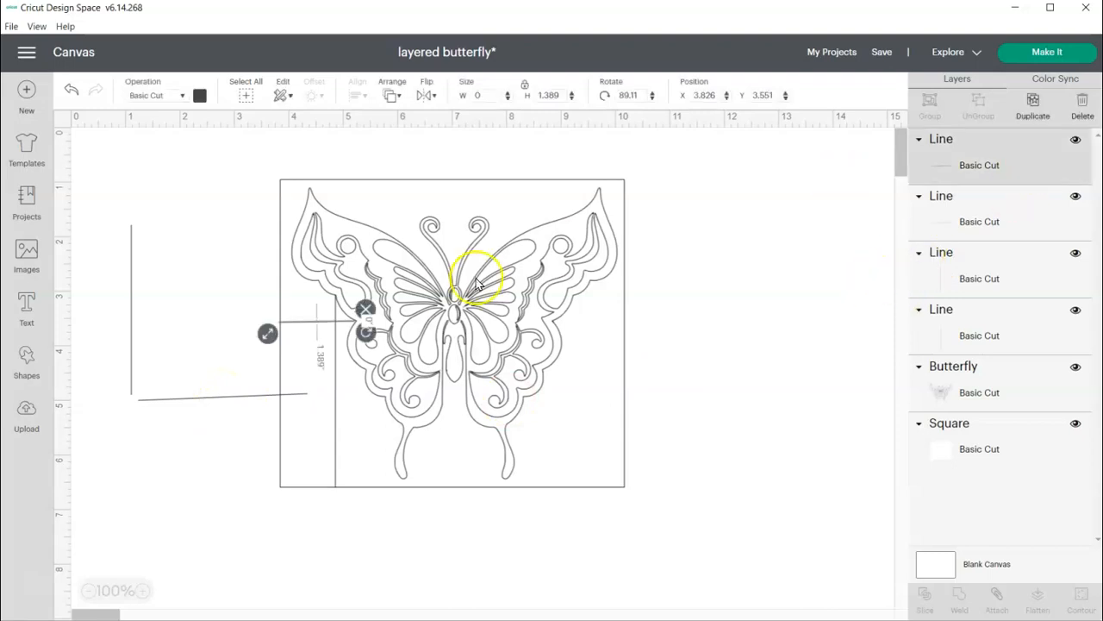
left_click(1031, 213)
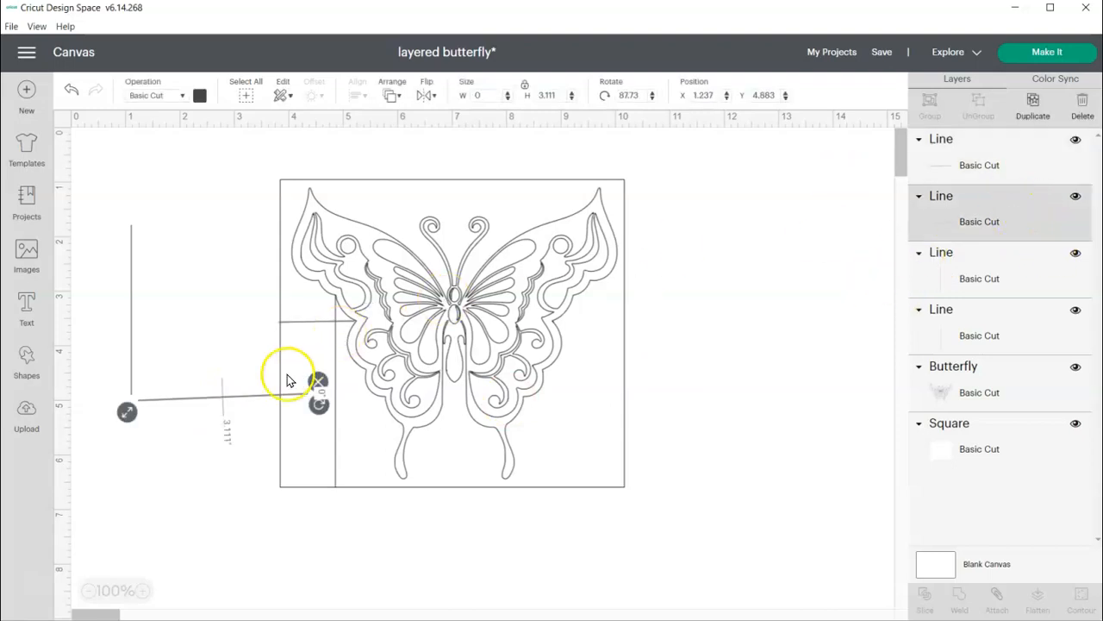
left_click(237, 390)
left_click(227, 398)
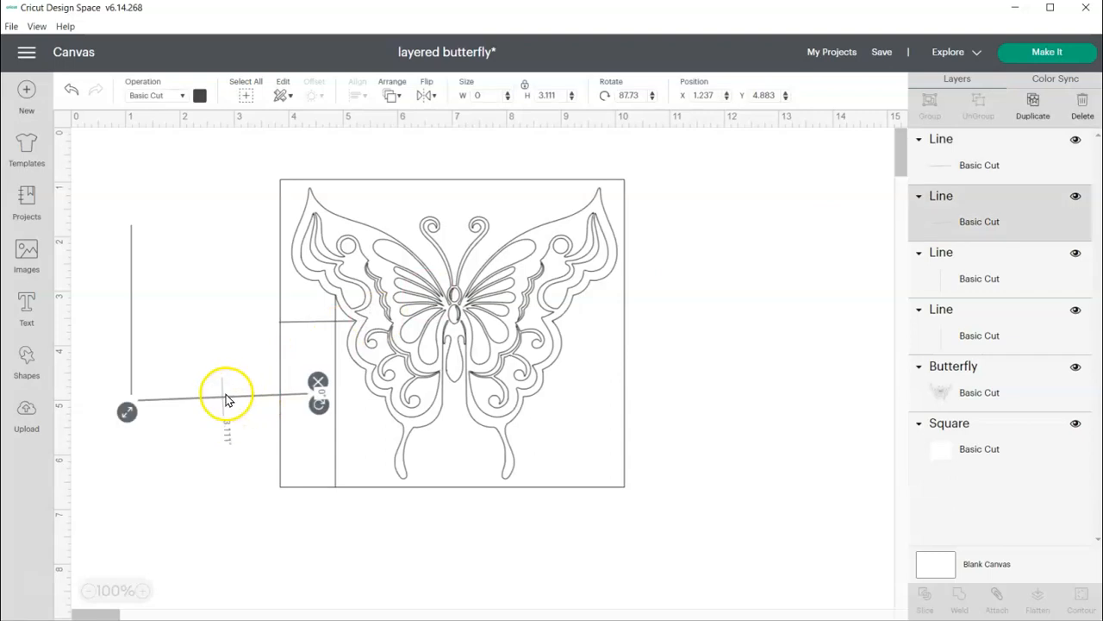
left_click_drag(221, 395, 227, 413)
left_click(212, 395)
left_click(212, 398)
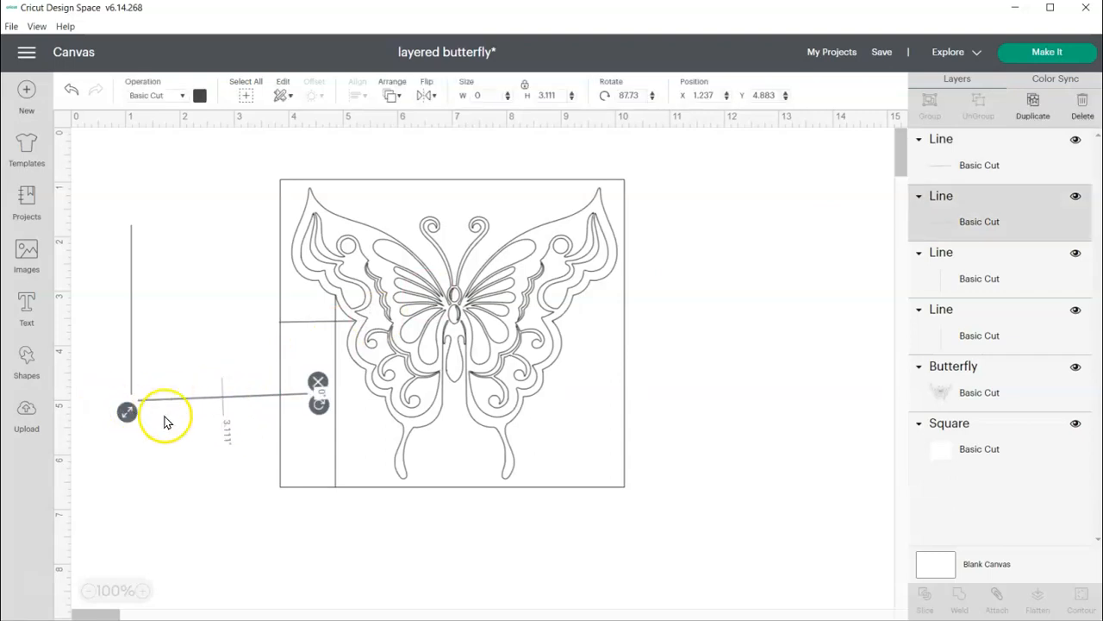
Delete the loose nearly horizontal line and duplicate the remaining loose vertical line beside the box.
left_click(318, 381)
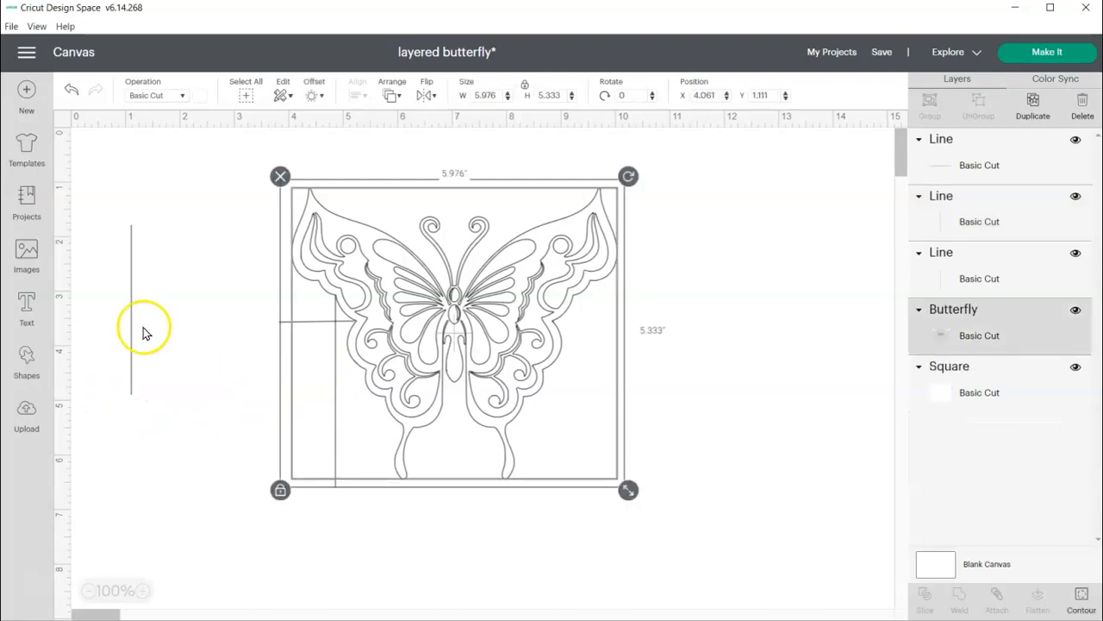
left_click(130, 324)
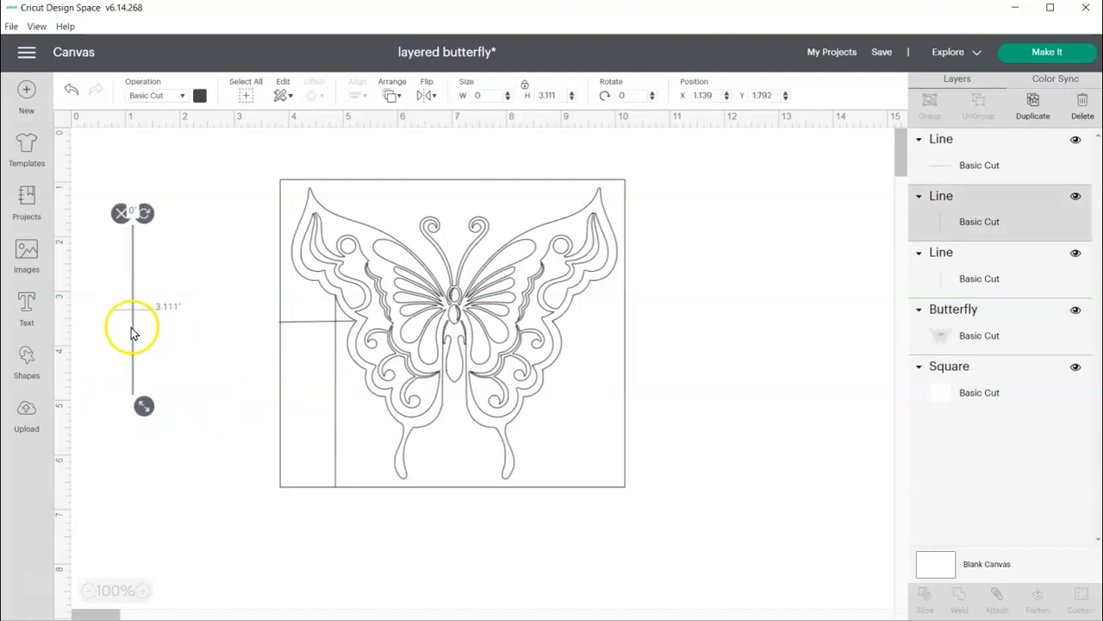
left_click(1033, 103)
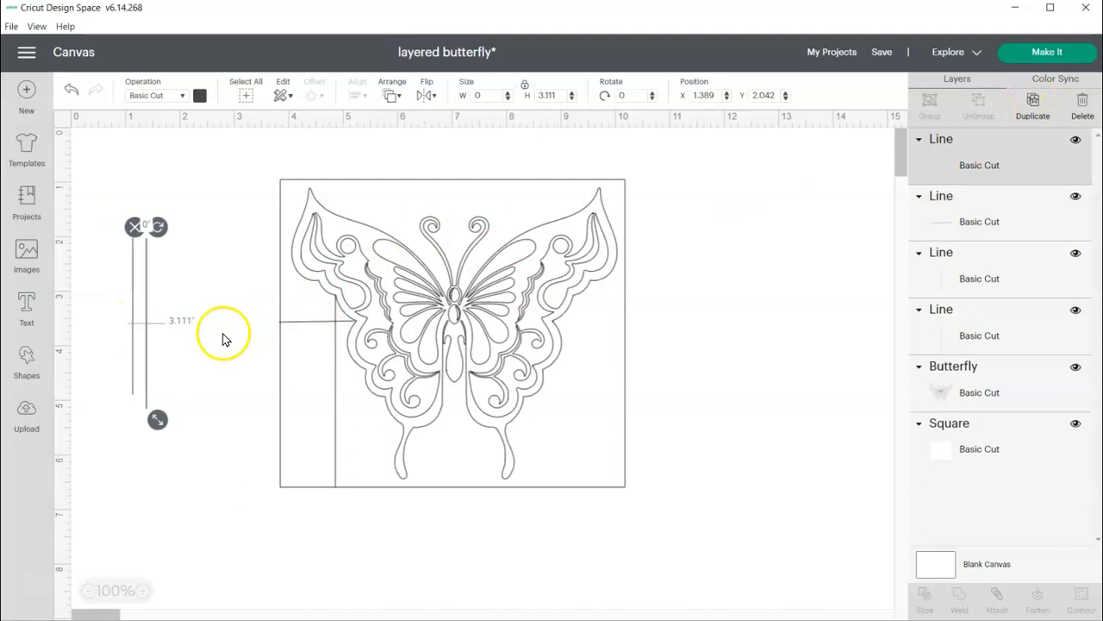
Turn the duplicated line nearly horizontal, about 88.8°, place it below the butterfly's body, and shorten it to about 0.37 inches.
left_click_drag(145, 264, 218, 374)
left_click_drag(224, 333, 387, 392)
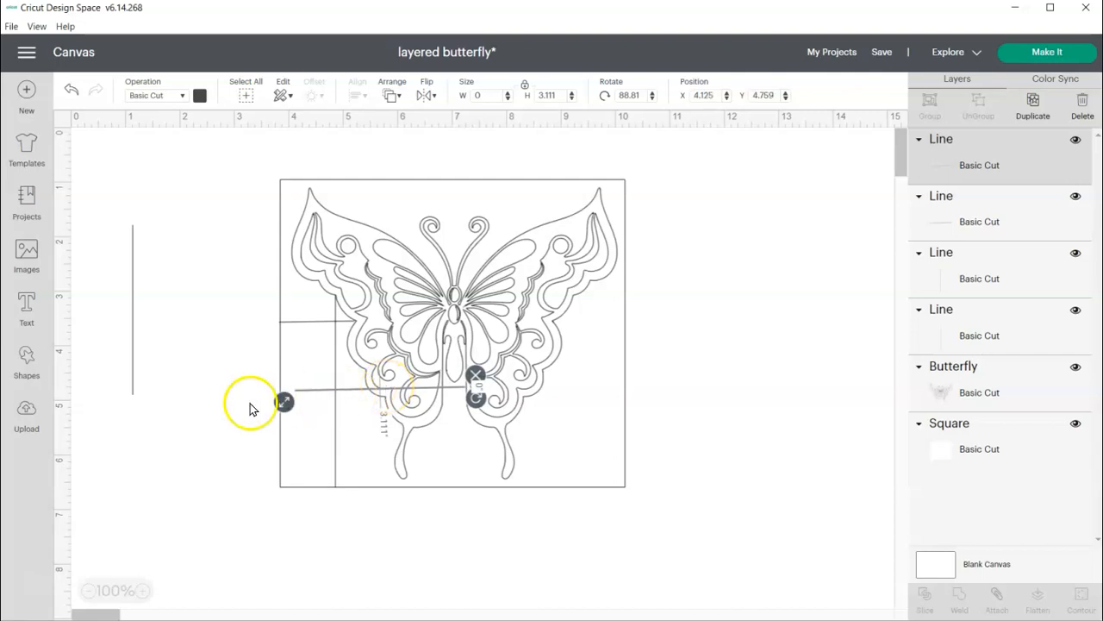
left_click_drag(278, 405, 429, 419)
left_click(512, 517)
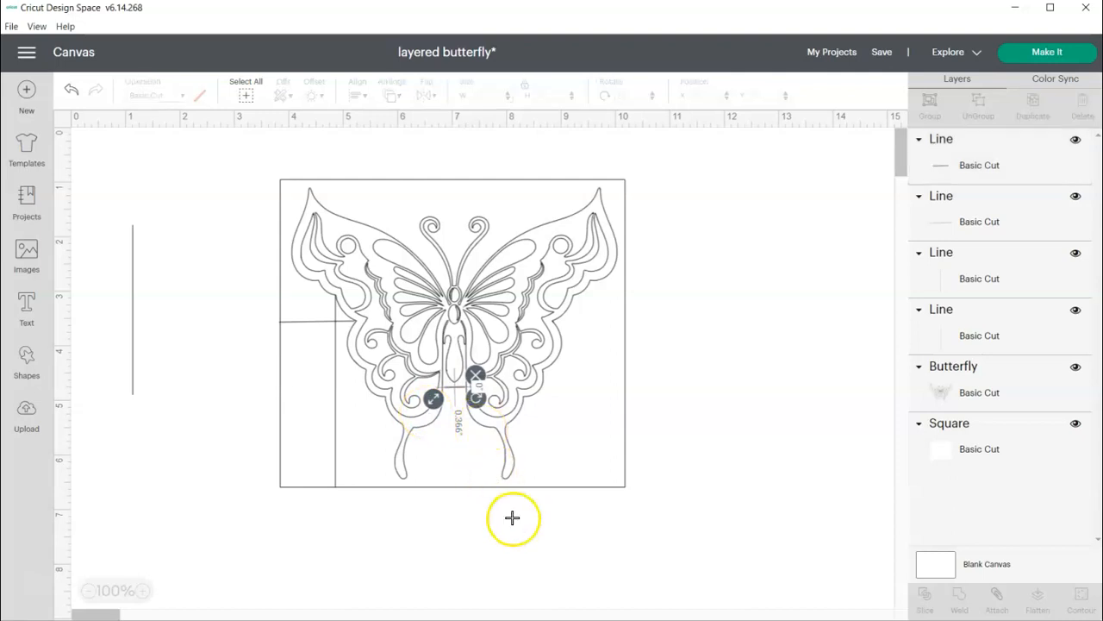
Nudge the short line below the body slightly right and lengthen it to about 0.39 inches between the lower wings.
left_click(454, 391)
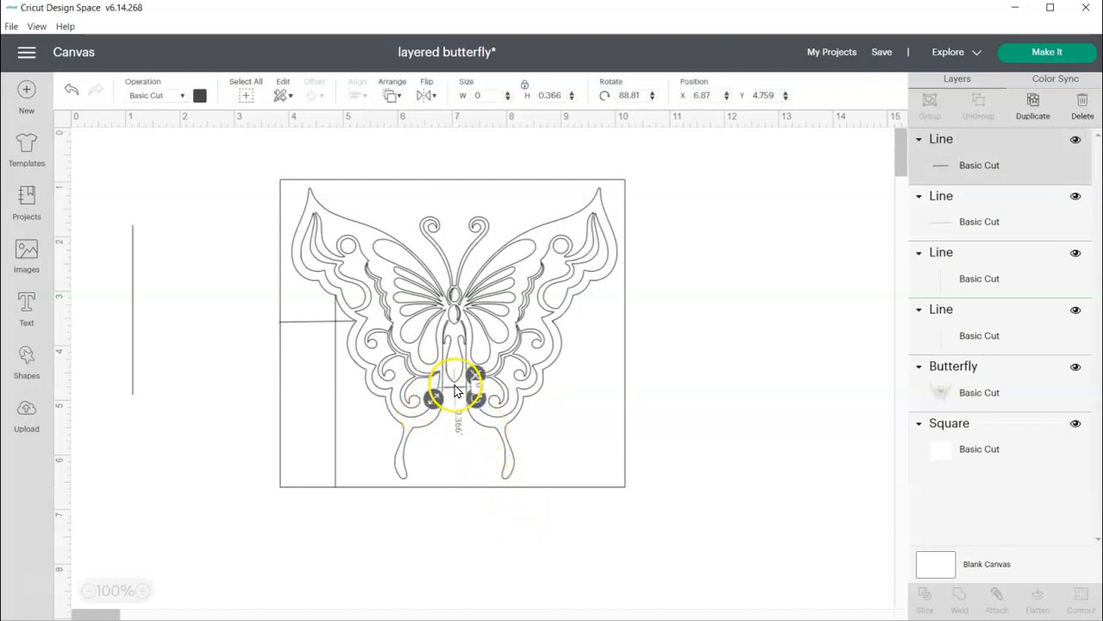
left_click_drag(450, 391, 451, 391)
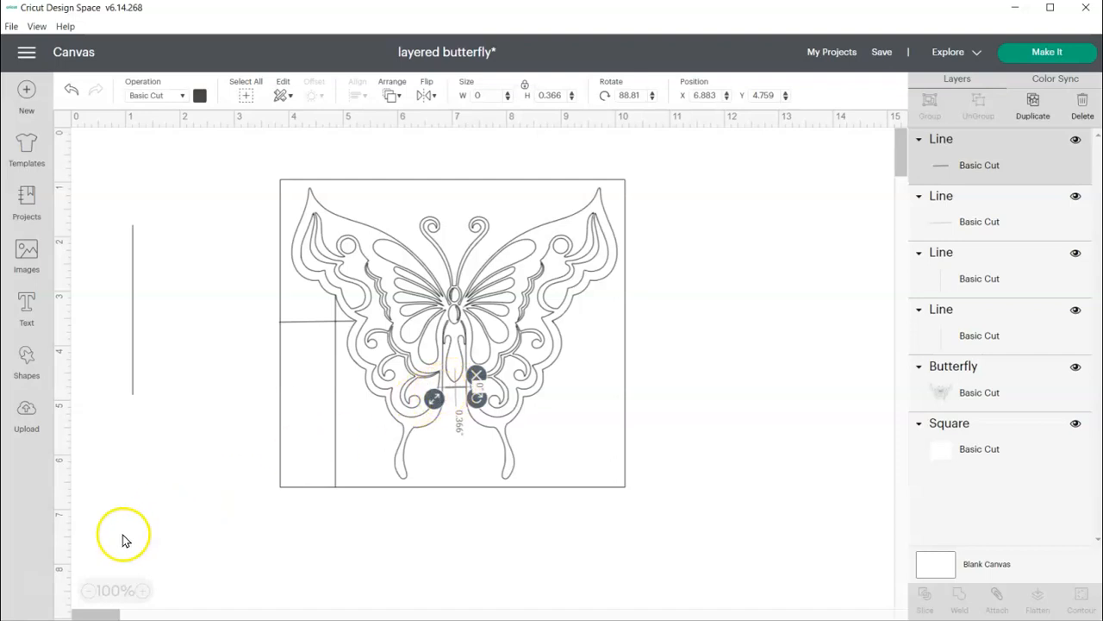
left_click(140, 590)
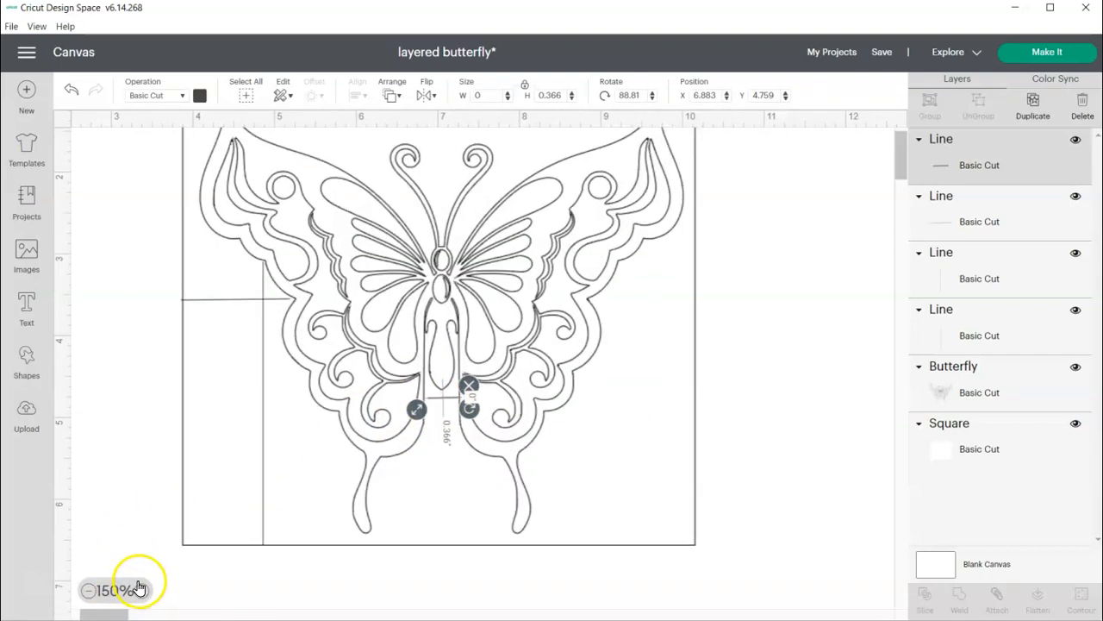
left_click_drag(415, 410, 416, 411)
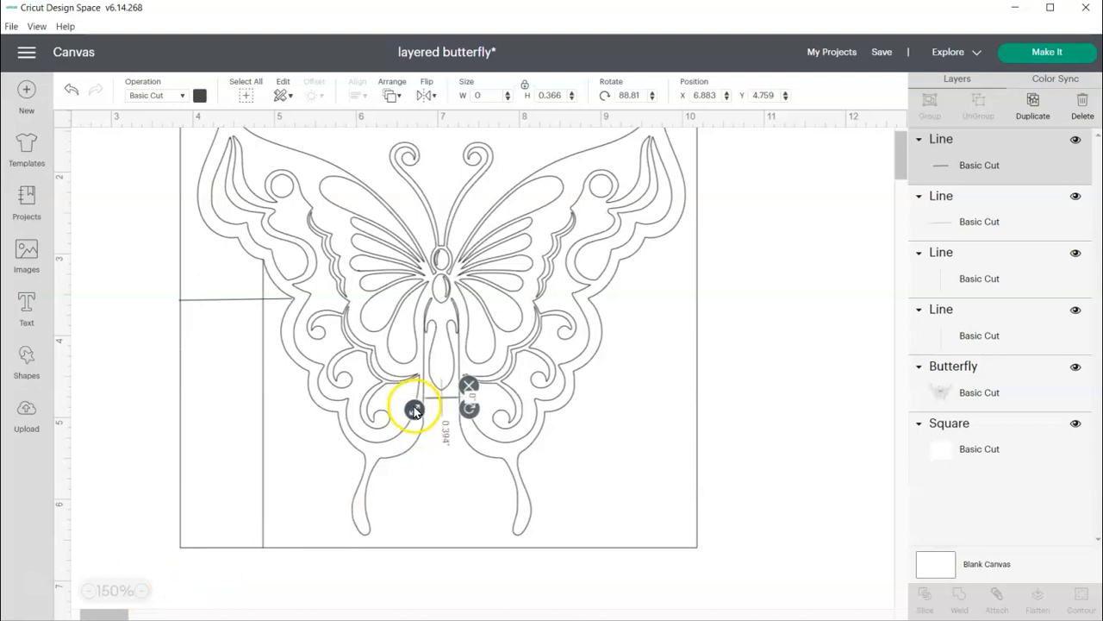
left_click(103, 420)
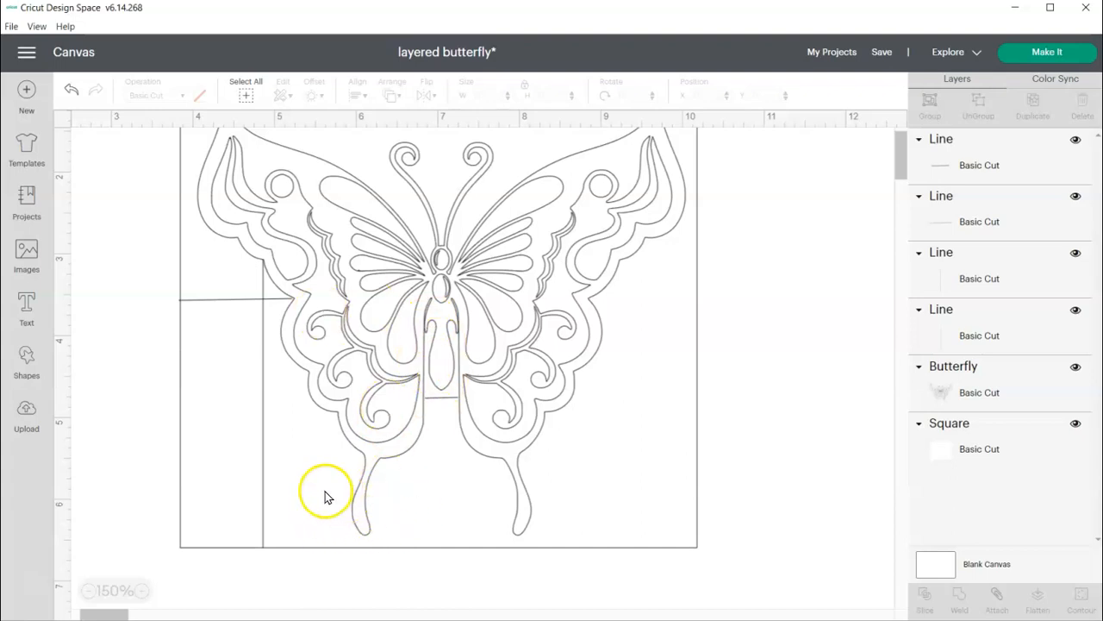
Turn the last loose line nearly horizontal, about 88.9°, move it into the lower left wing, and shorten it to about 0.54 inches.
left_click(91, 591)
left_click(90, 590)
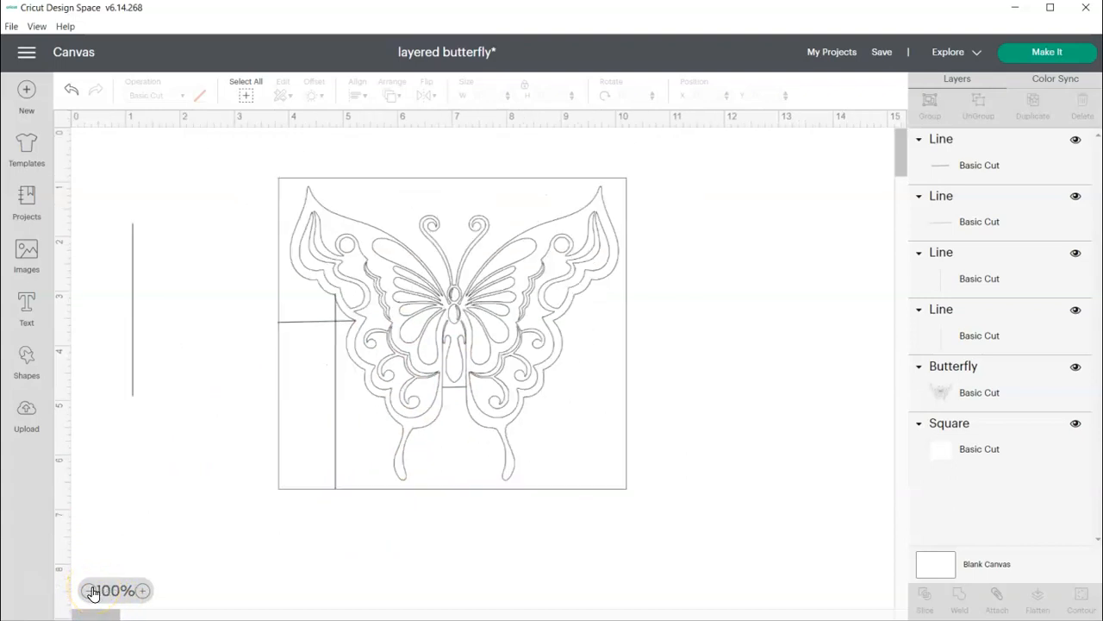
left_click(132, 366)
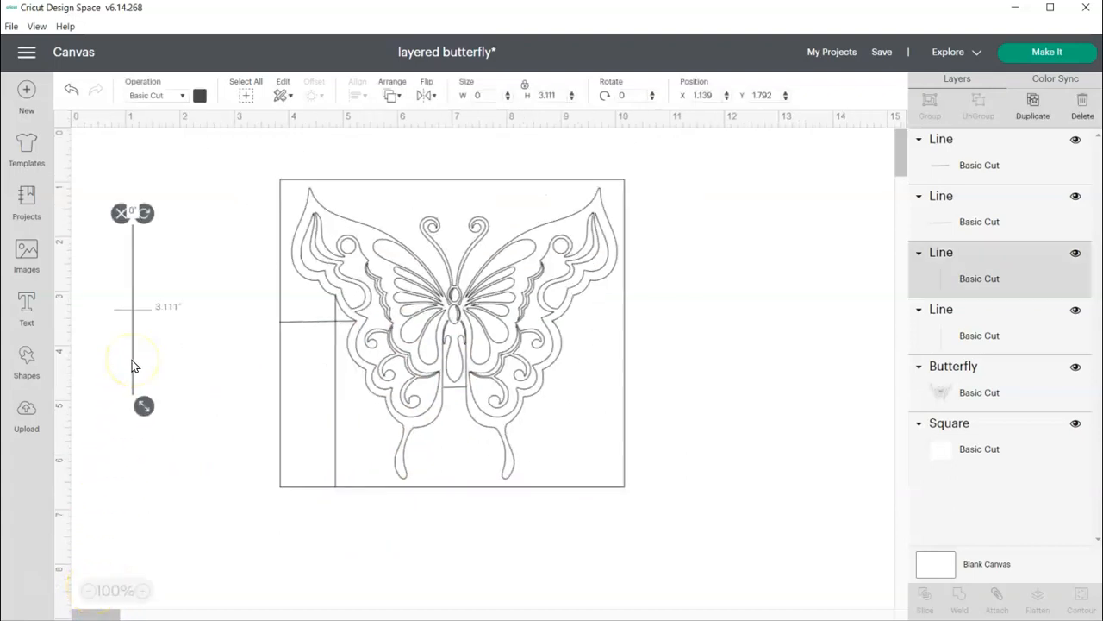
left_click_drag(132, 365, 314, 456)
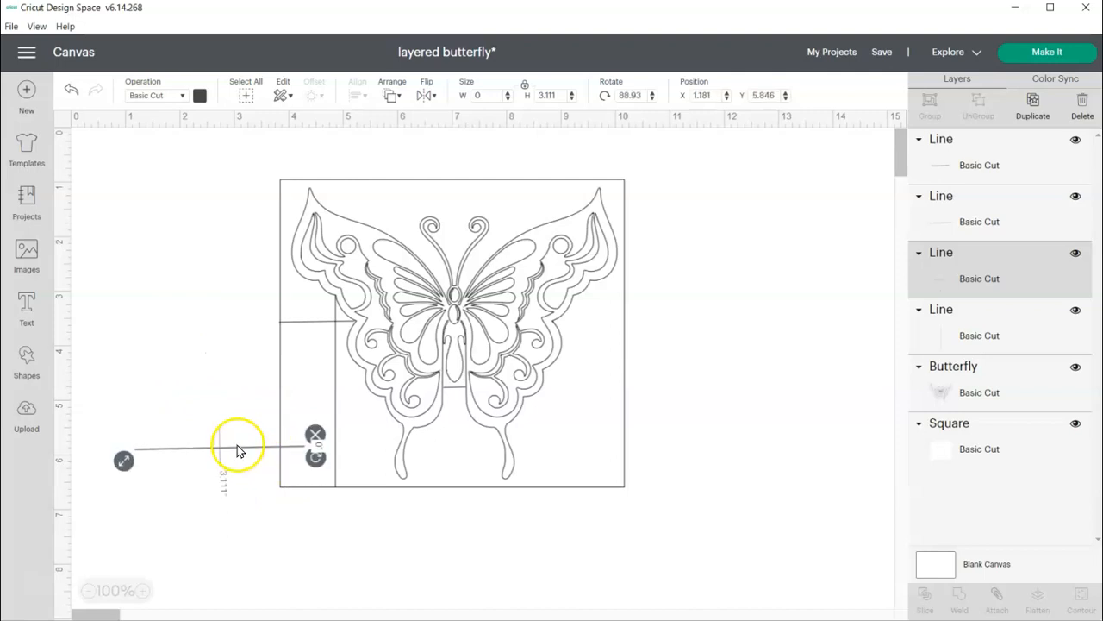
left_click_drag(237, 445, 370, 394)
left_click_drag(256, 408, 394, 412)
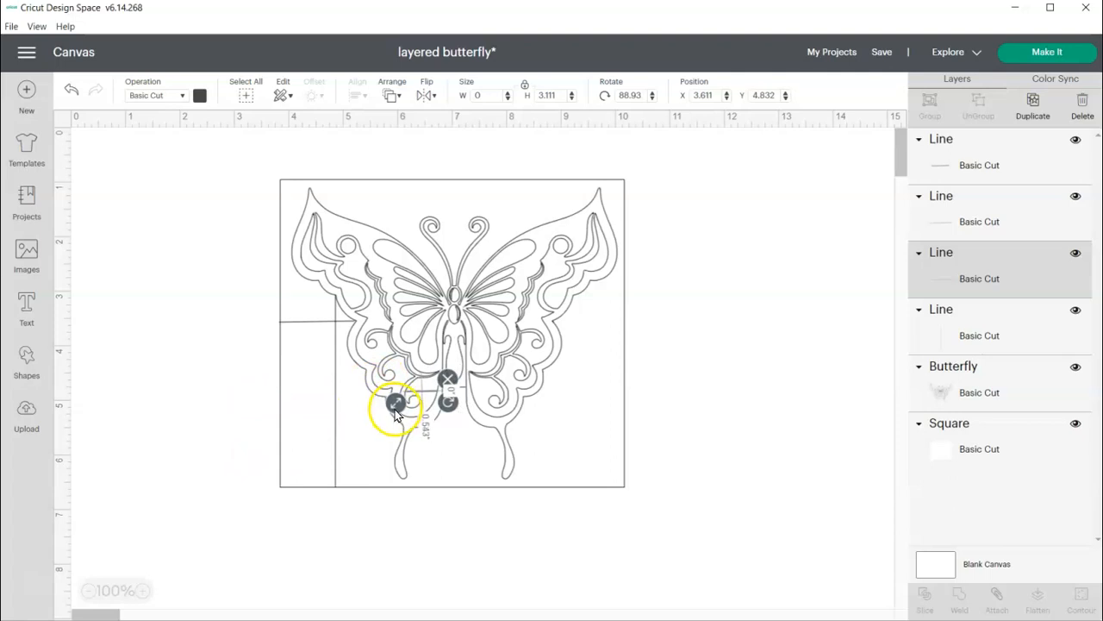
Lengthen the line below the body to about 0.43 inches so it spans the gap between the two wing edges.
left_click(142, 590)
left_click(143, 590)
left_click(143, 591)
left_click(142, 590)
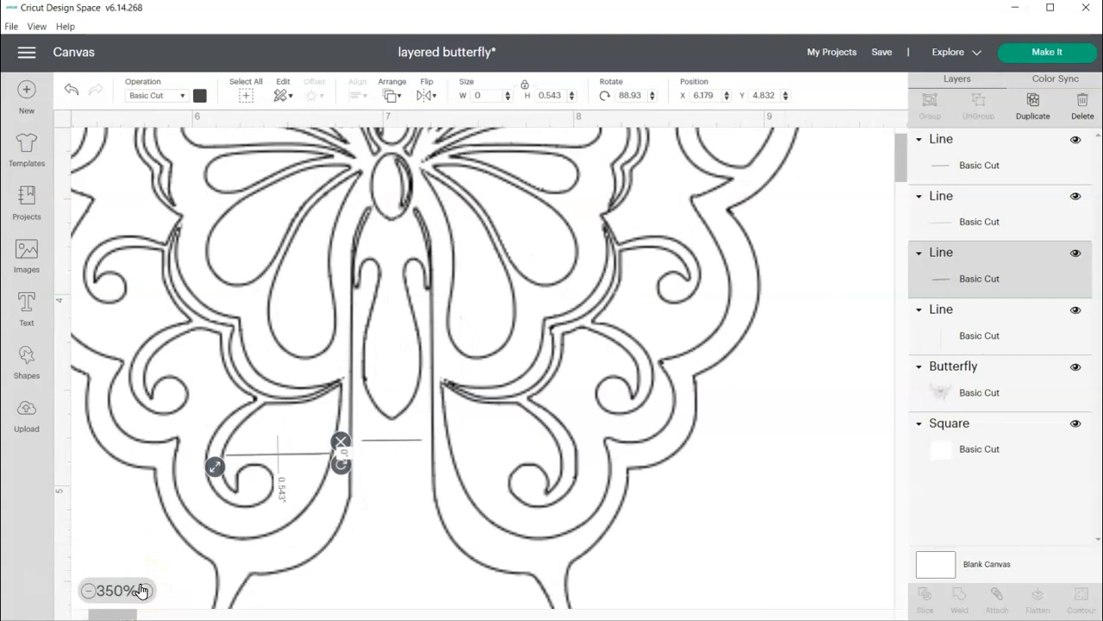
left_click(143, 590)
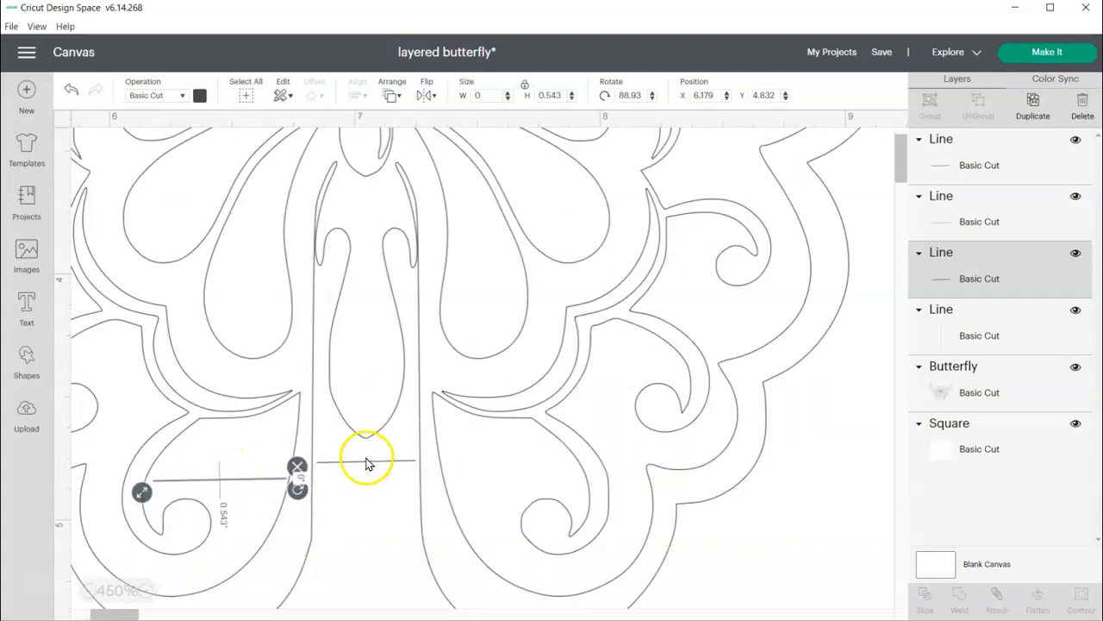
left_click(365, 461)
left_click_drag(345, 466, 301, 475)
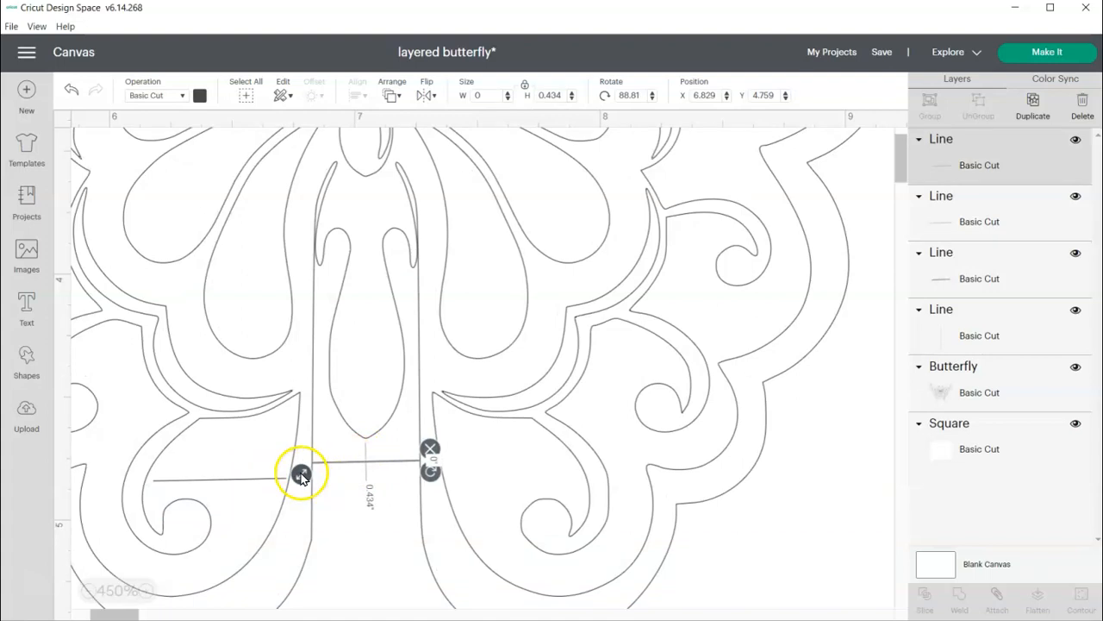
Shift the line inside the lower left wing slightly right and lengthen it to about 0.59 inches so it meets the cutout's edges.
left_click(231, 483)
left_click_drag(231, 485, 238, 485)
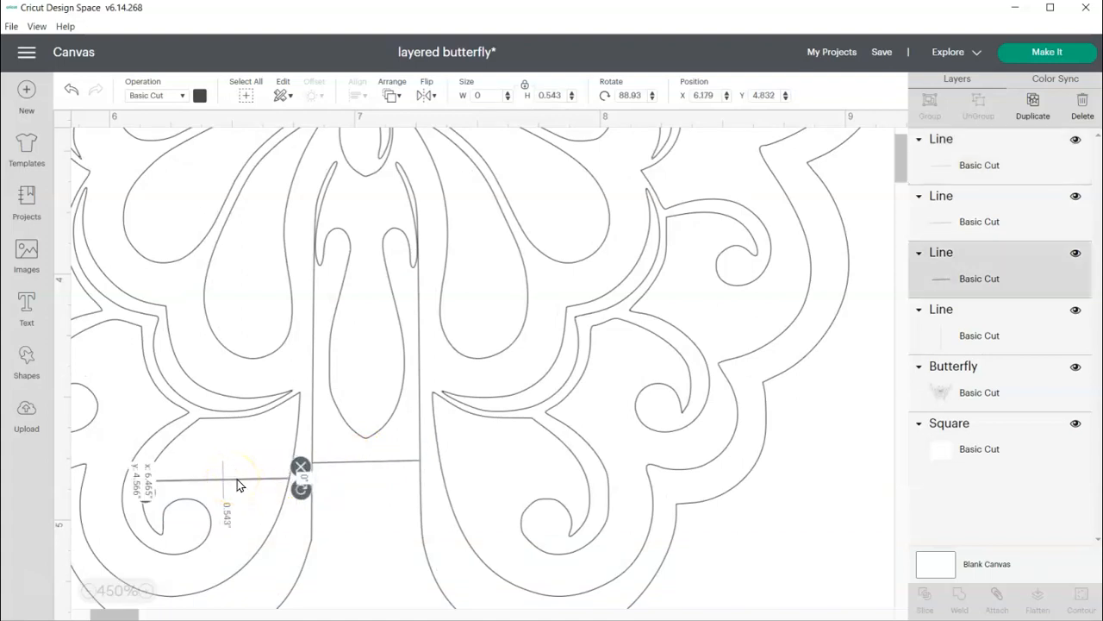
left_click_drag(155, 487, 136, 493)
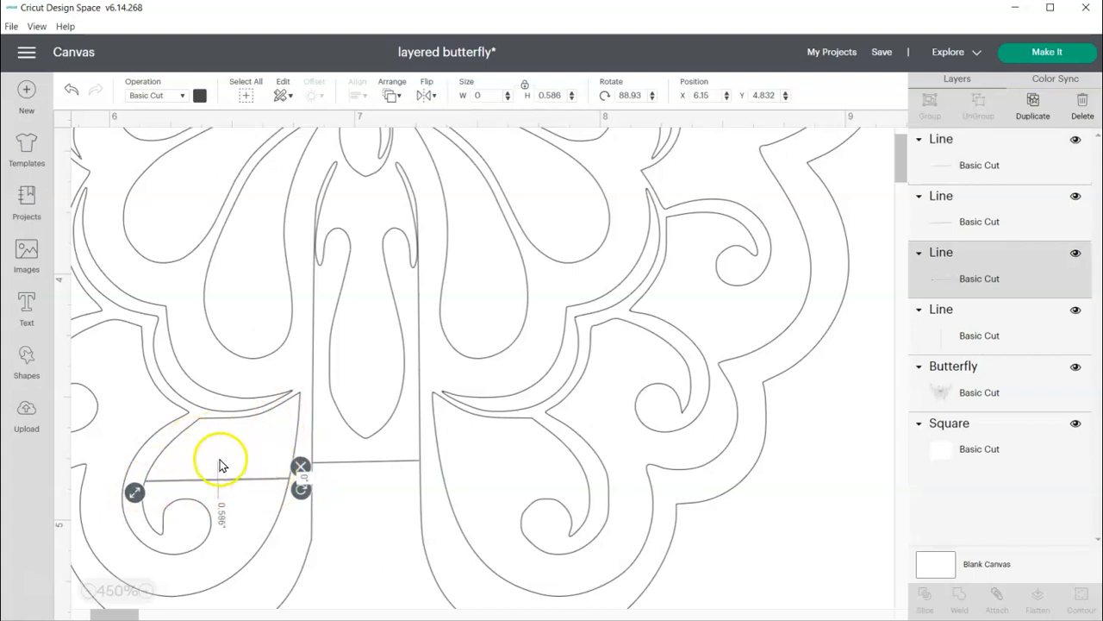
left_click(146, 590)
left_click(147, 590)
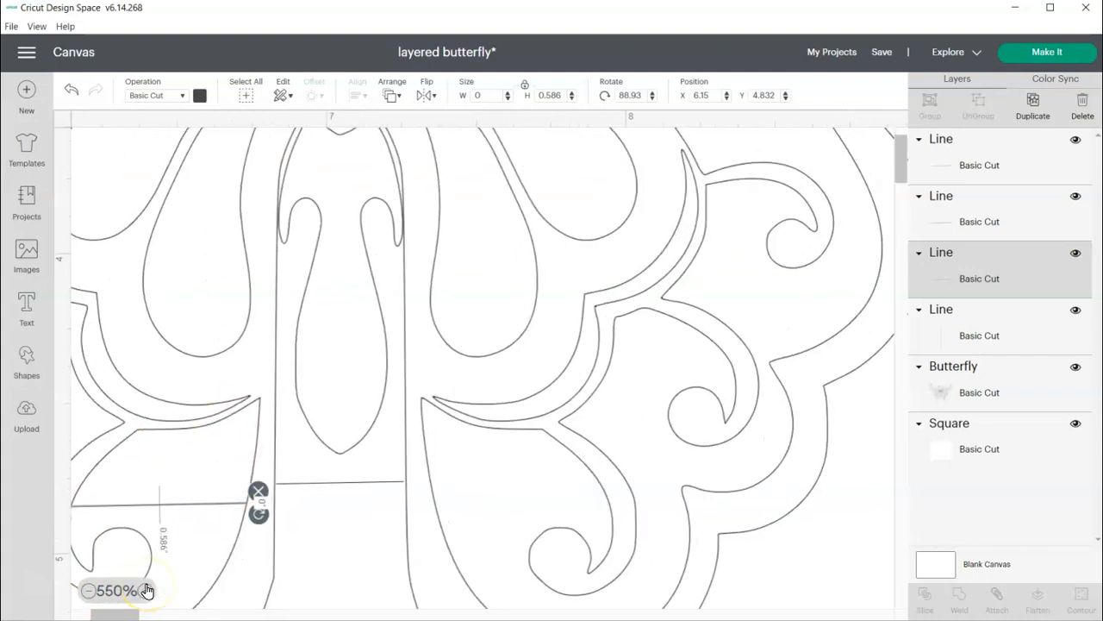
left_click(146, 591)
Attach the box, butterfly and all four weeding lines together, and send the project to Make It.
left_click(89, 590)
left_click(89, 590)
left_click(89, 590)
left_click(89, 590)
left_click(89, 590)
left_click(89, 591)
left_click(89, 590)
left_click(160, 423)
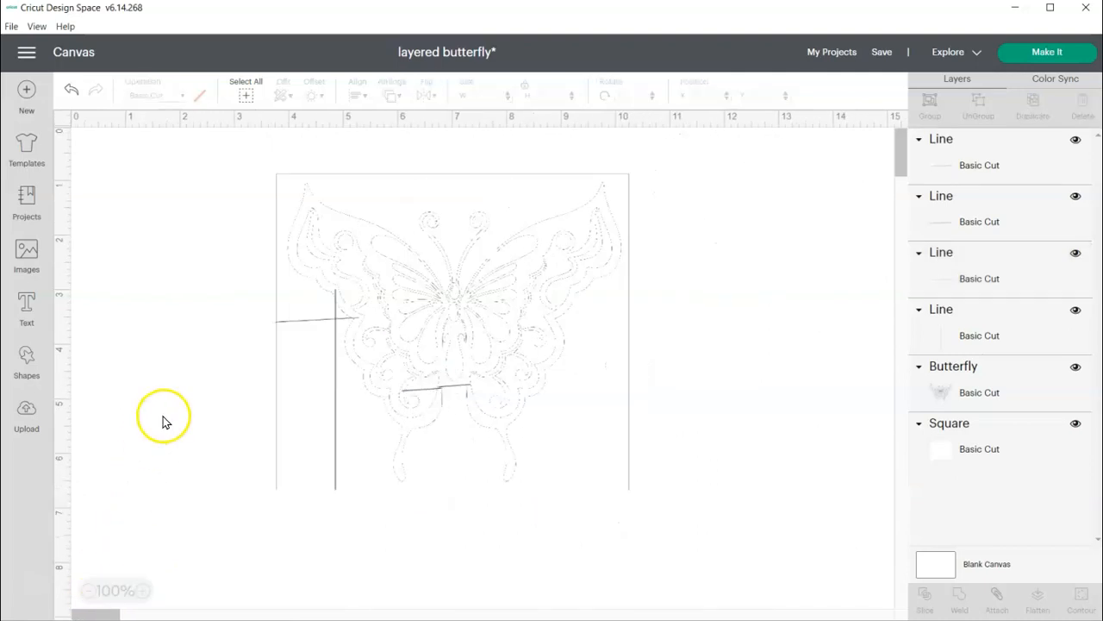
left_click_drag(219, 150, 660, 543)
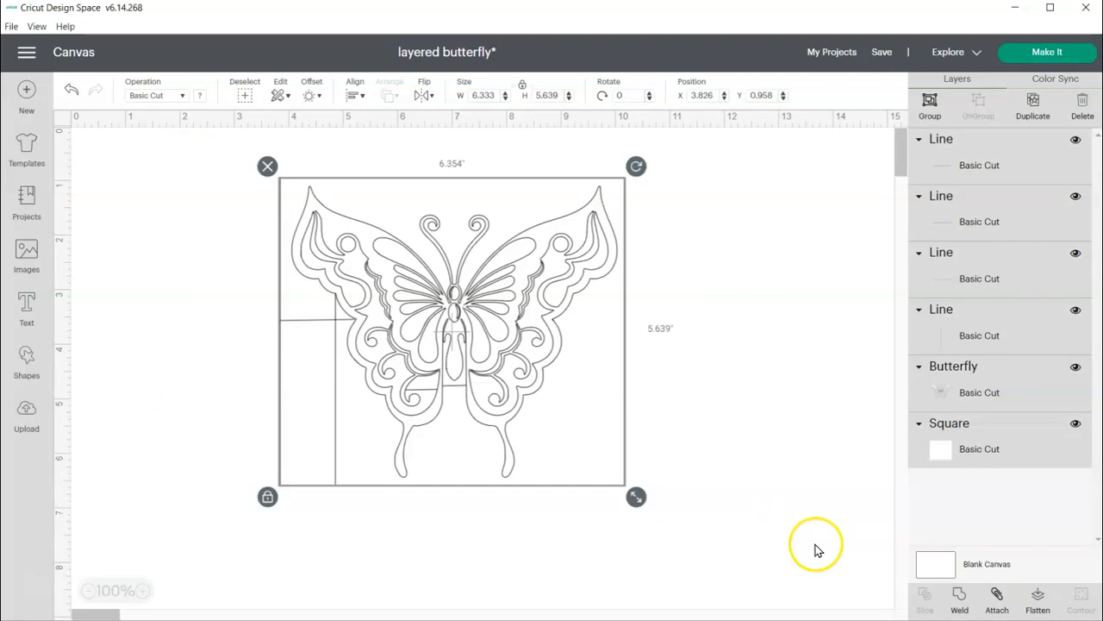
left_click(995, 597)
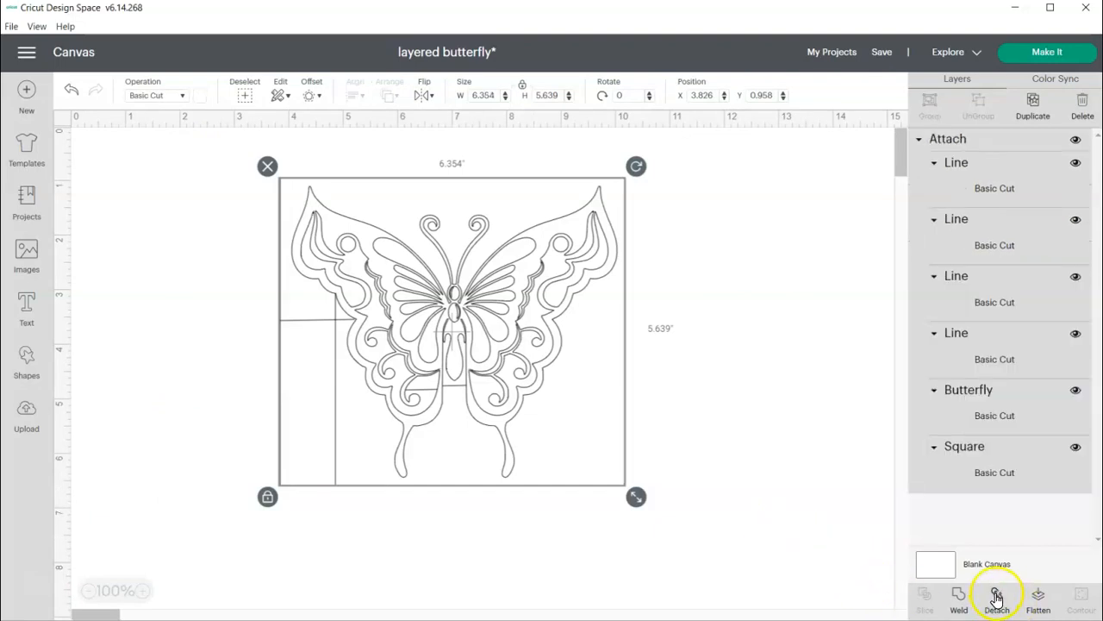
left_click(1045, 51)
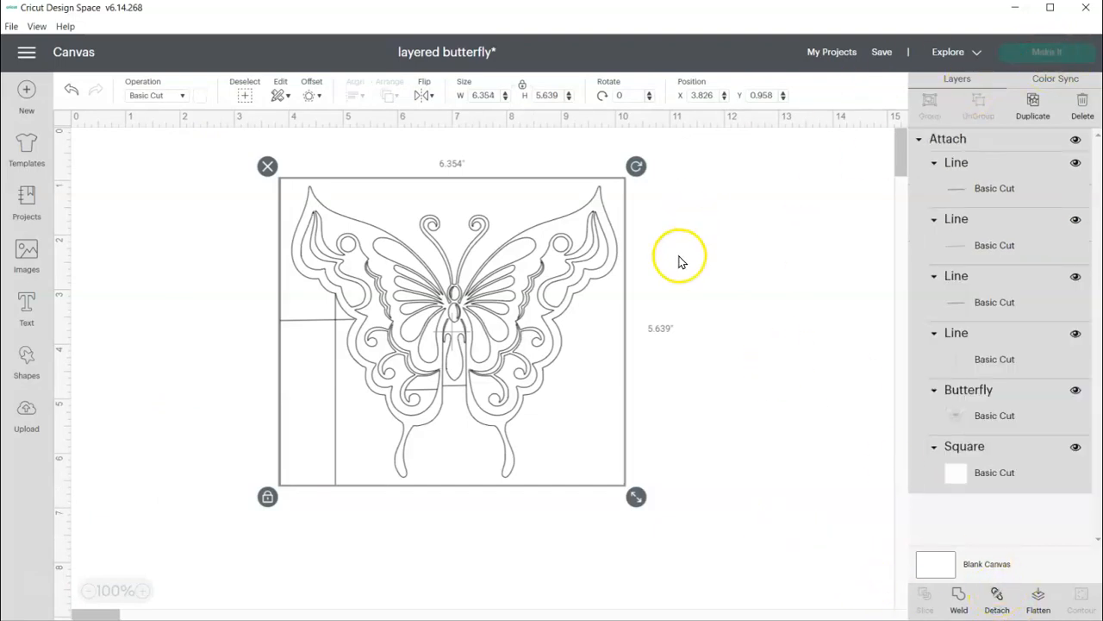